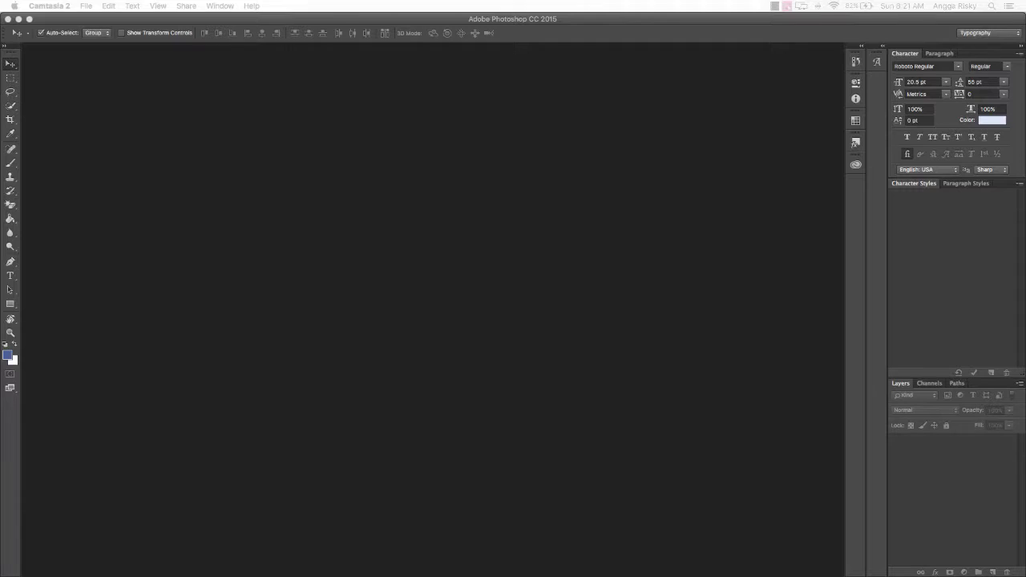
- Bring the Photoshop window to the front
left_click(136, 180)
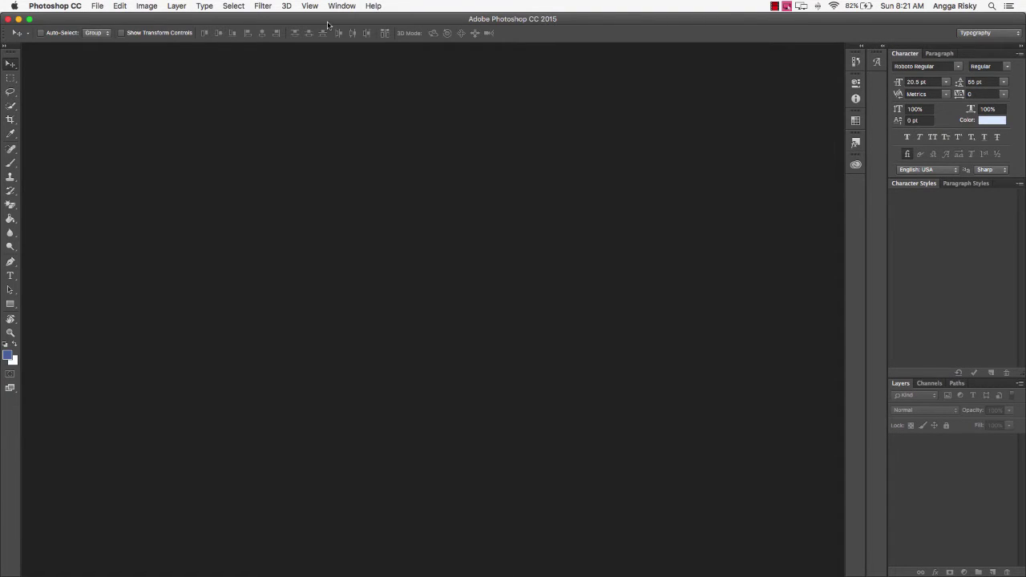
- Create a new 500×500 px, 72 ppi document named MessageIcon with a white background
left_click(97, 8)
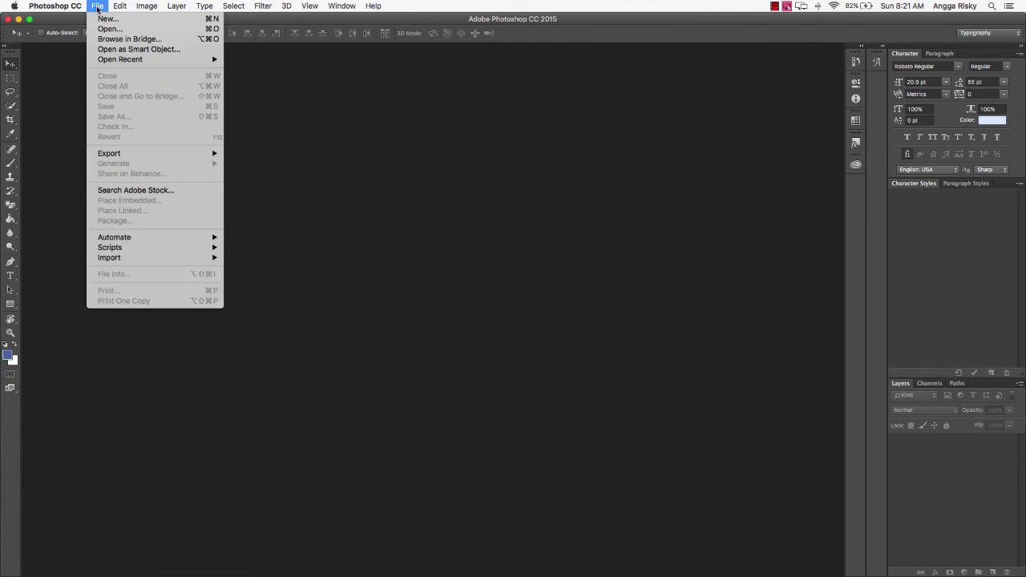
left_click(108, 19)
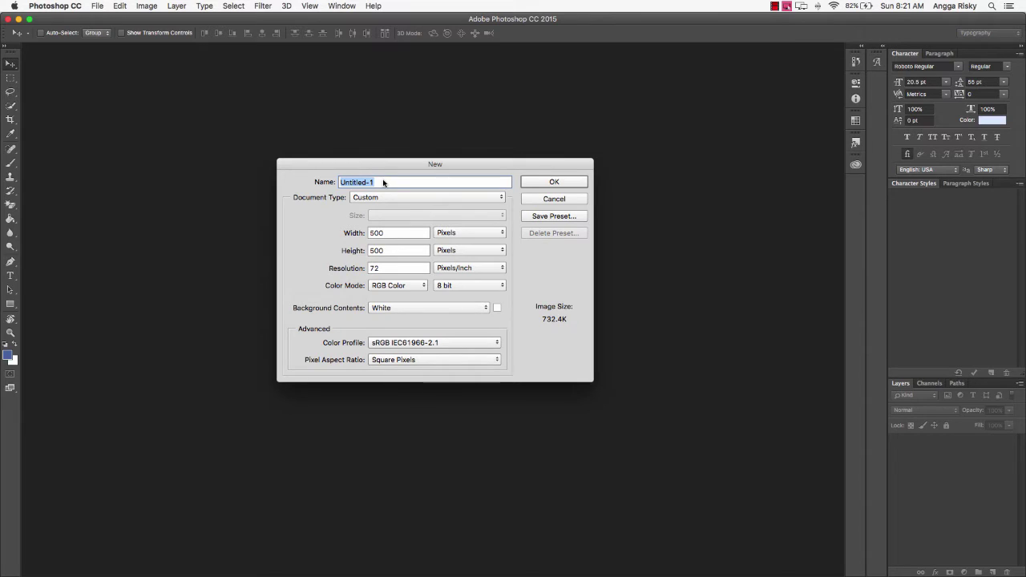
type("Mes")
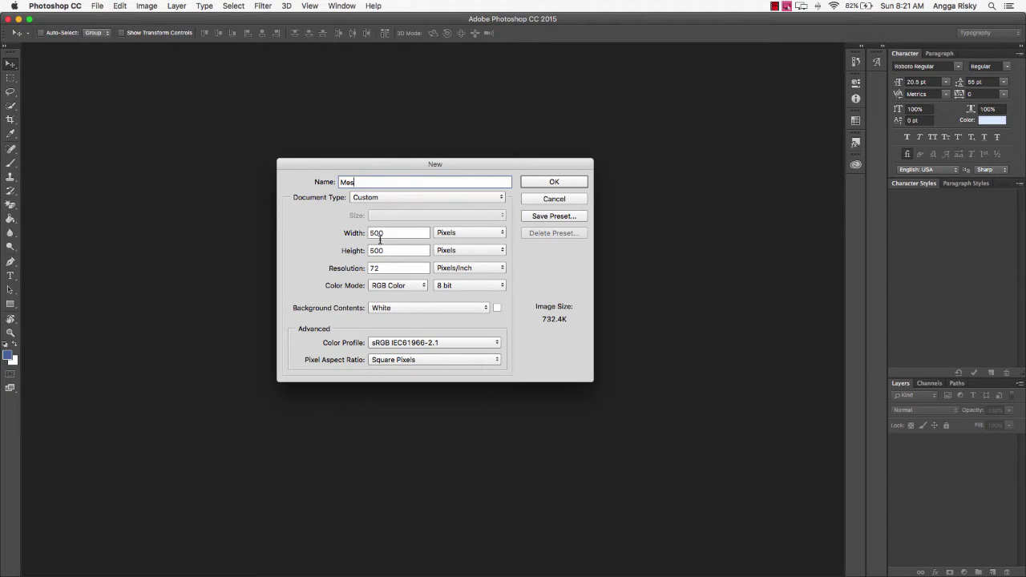
type("sageIcon")
double_click(387, 250)
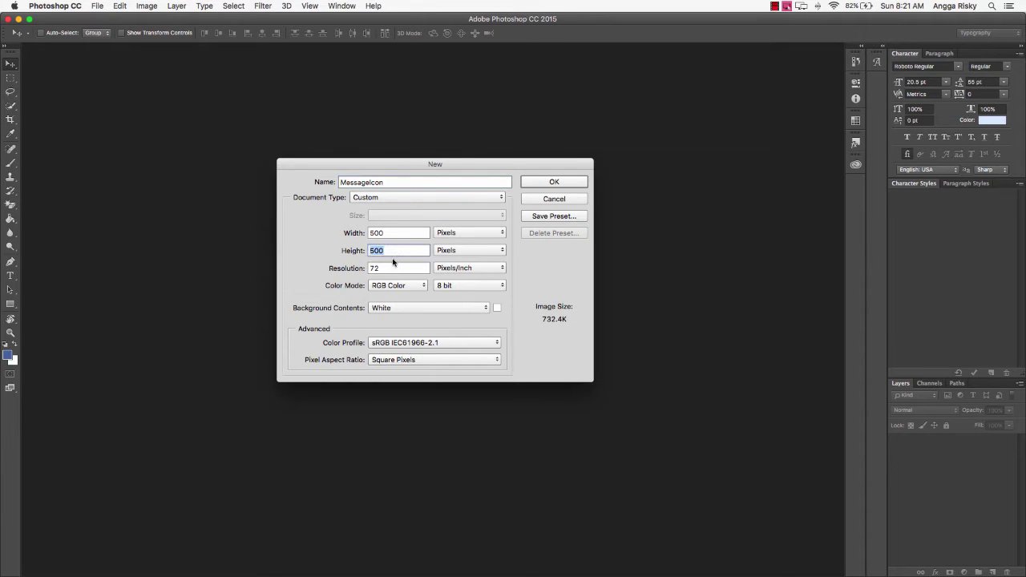
double_click(399, 269)
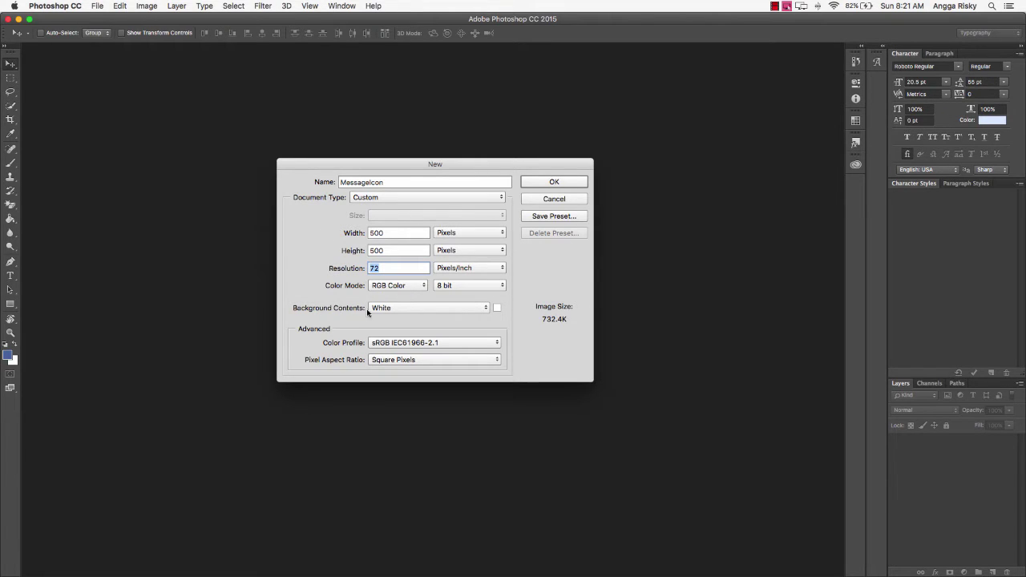
left_click(396, 308)
left_click(413, 301)
left_click(545, 184)
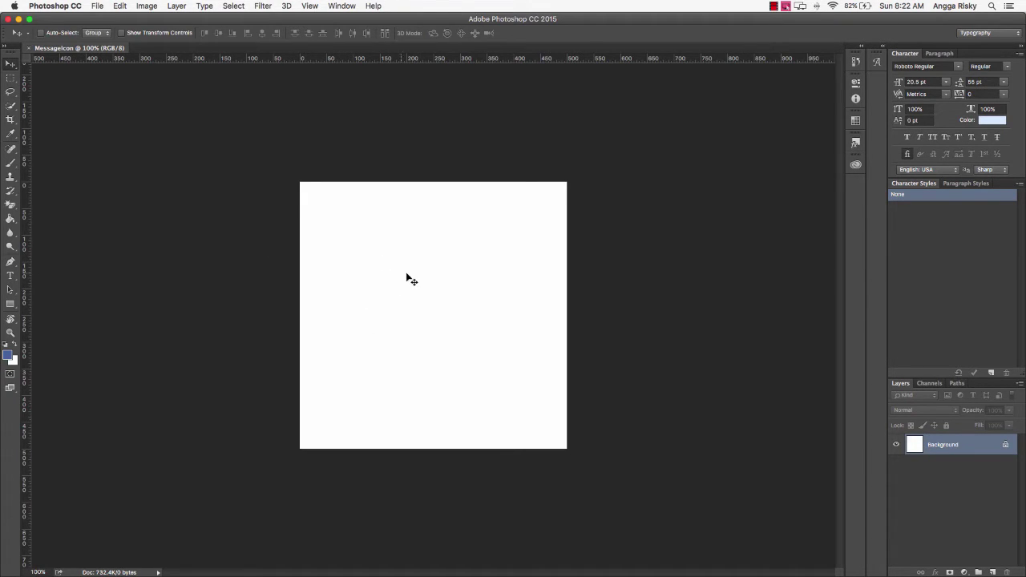
- Draw a rounded rectangle with a 5 px corner radius on the canvas
left_click(14, 307)
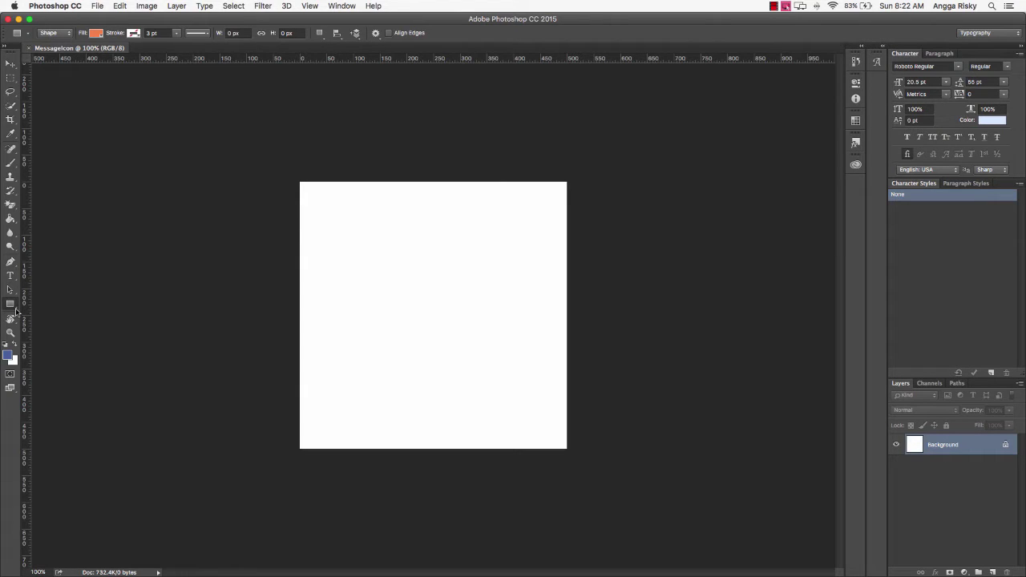
right_click(14, 311)
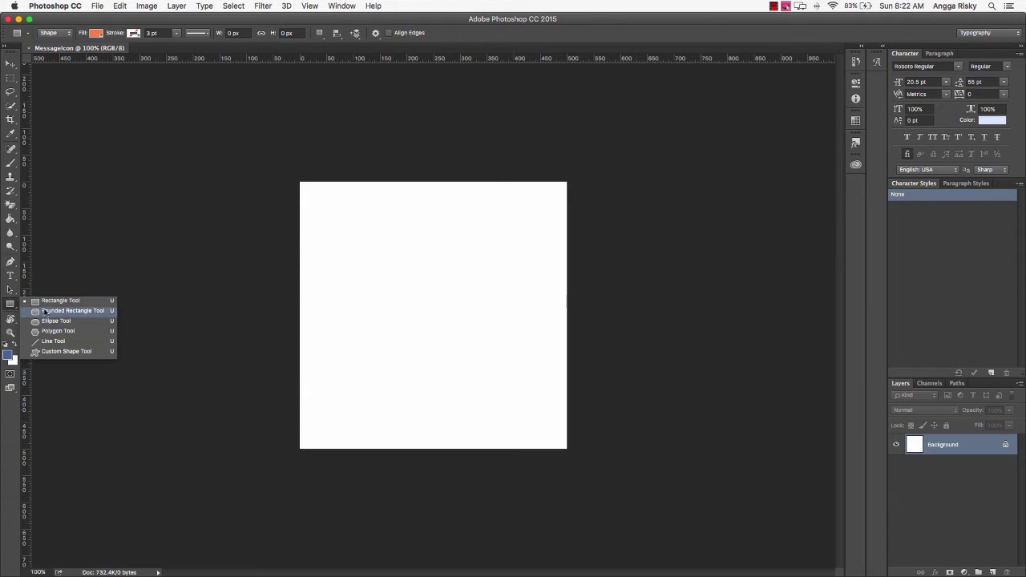
left_click(56, 311)
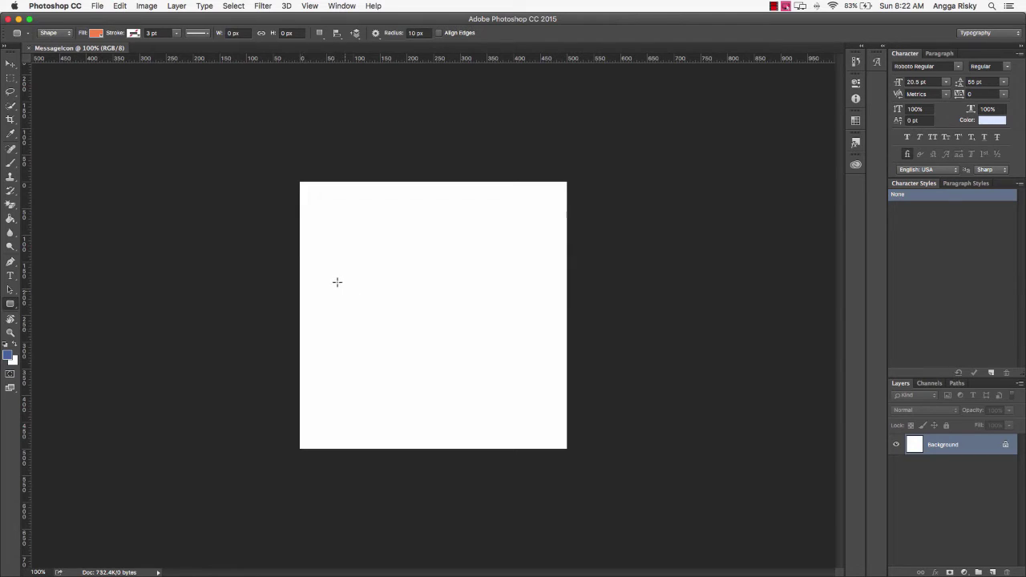
left_click(411, 33)
type("5")
key("Return")
mouse_move(321, 264)
left_mouse_down()
mouse_move(481, 355)
mouse_move(457, 355)
mouse_move(460, 346)
left_mouse_up()
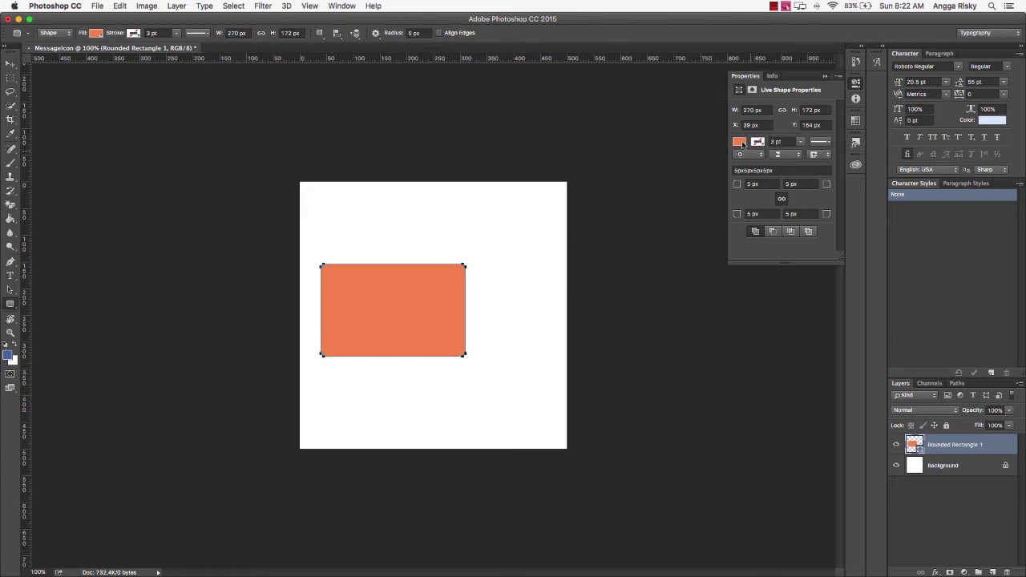
- Fill the rectangle blue and nudge it slightly right and down
left_click(741, 143)
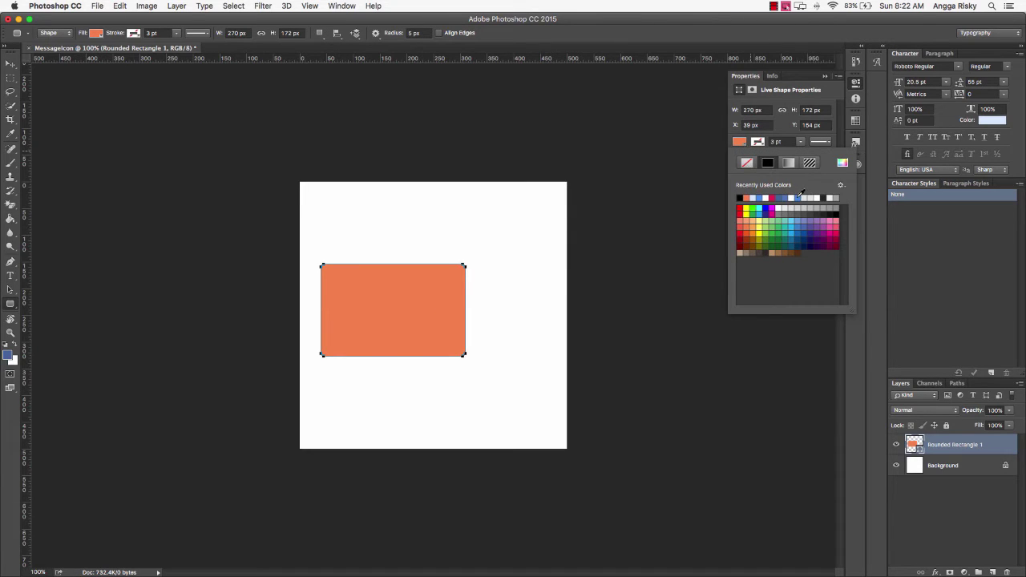
left_click(797, 198)
left_click(739, 142)
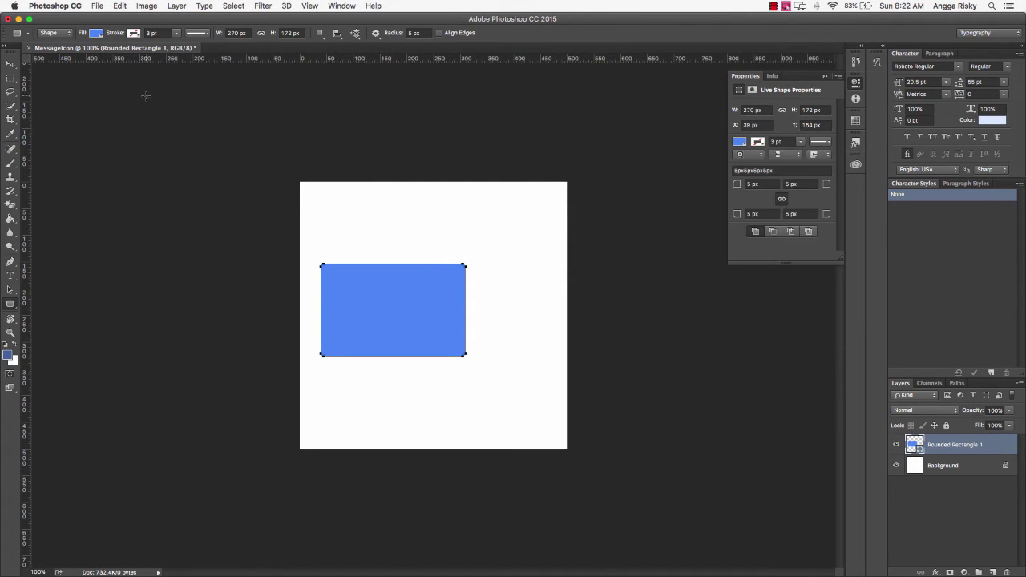
left_click(9, 63)
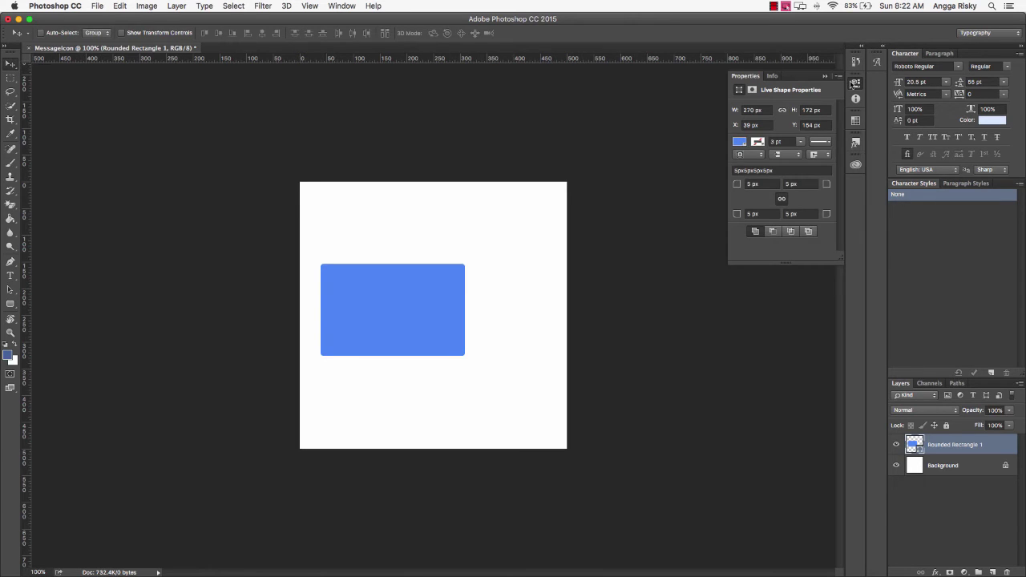
left_click(853, 83)
mouse_move(395, 301)
left_mouse_down()
mouse_move(412, 315)
mouse_move(401, 296)
left_mouse_up()
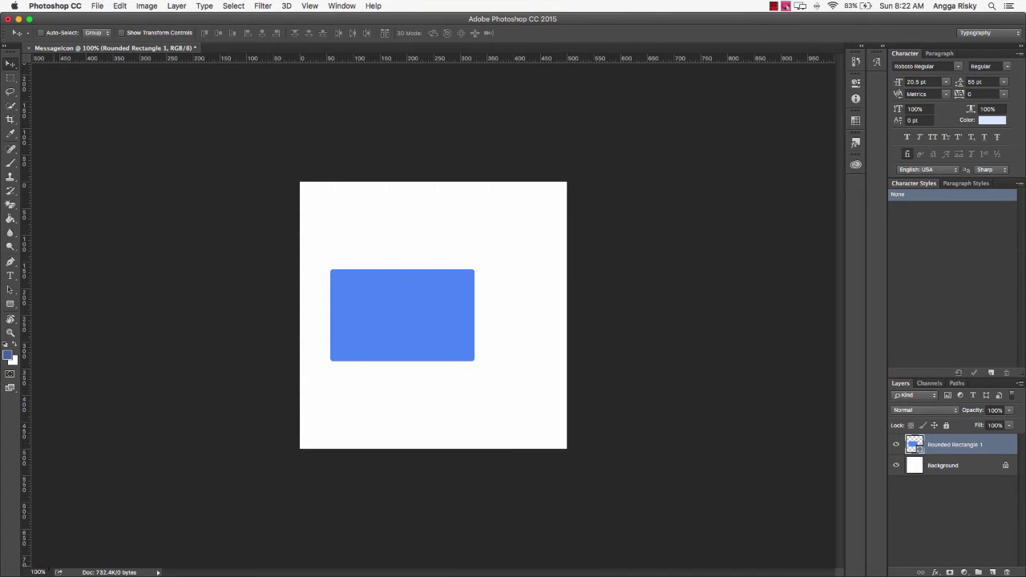
- Zoom to 200% and nudge the blue rectangle slightly left
left_click(38, 572)
type("200")
key("Return")
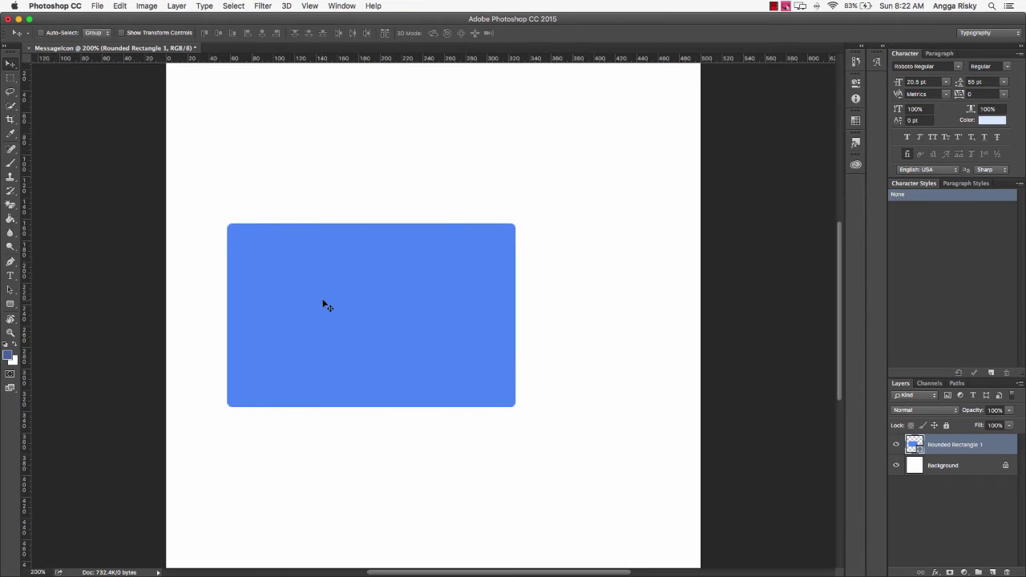
left_click_drag(351, 289, 334, 290)
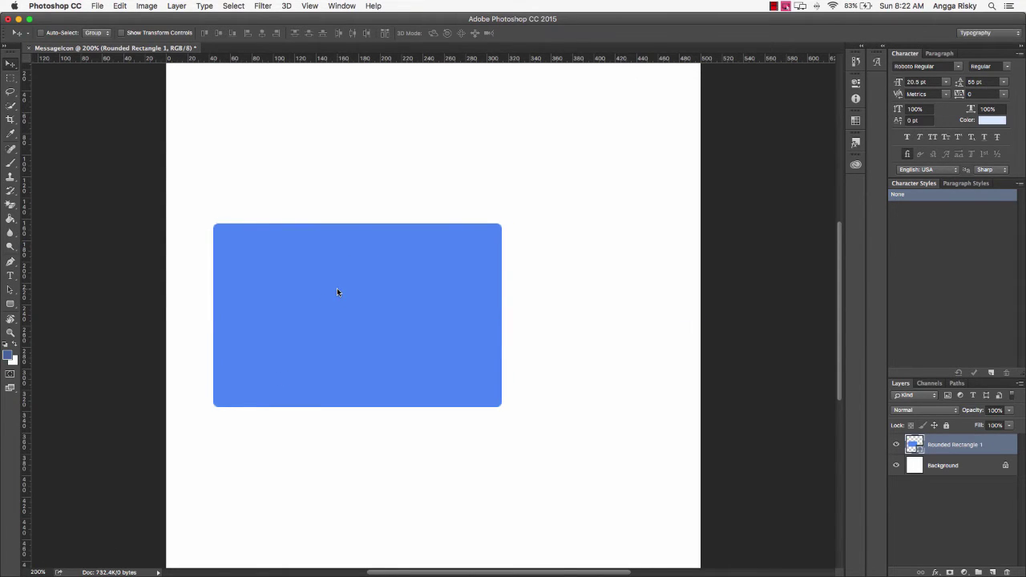
left_click(11, 304)
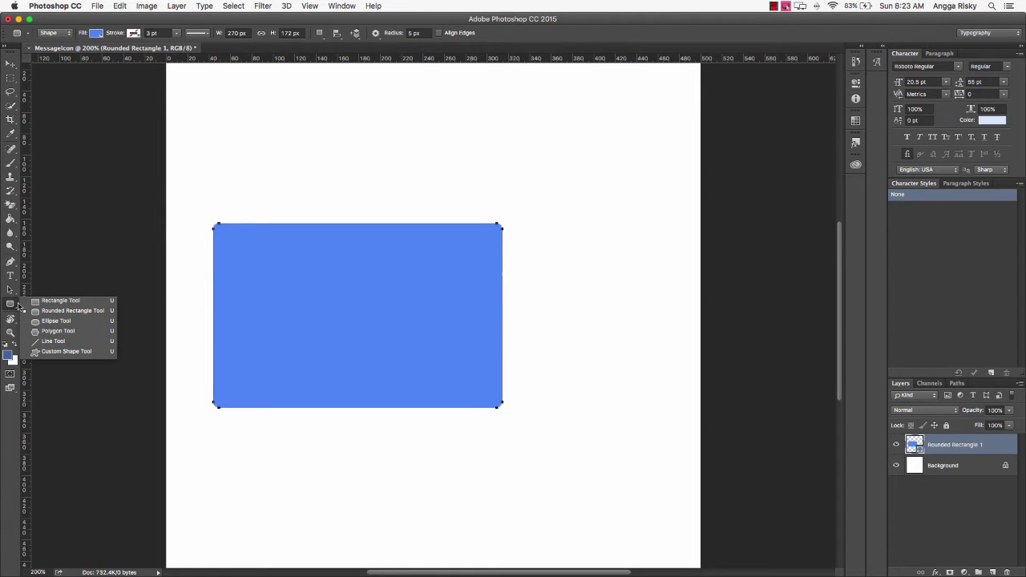
- Draw a three-sided blue polygon over the rectangle's lower left
left_click(56, 332)
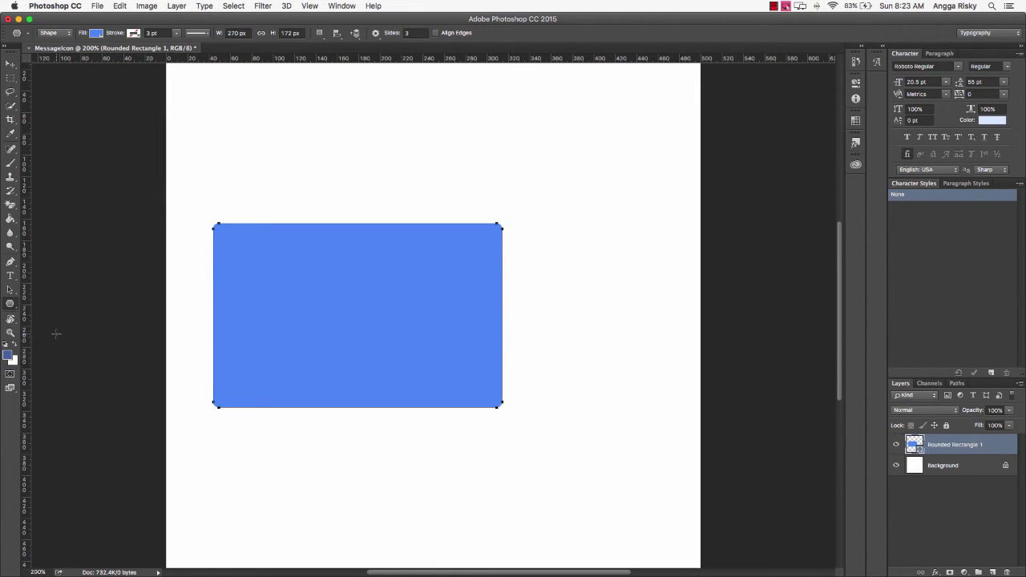
left_click(415, 33)
key("Return")
left_click_drag(262, 369, 329, 430)
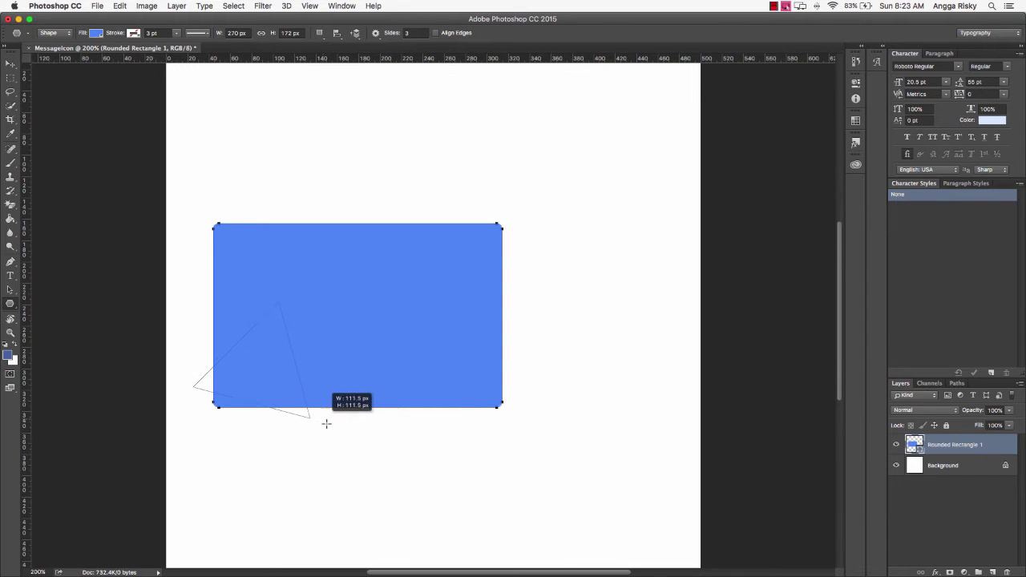
left_click_drag(328, 430, 329, 427)
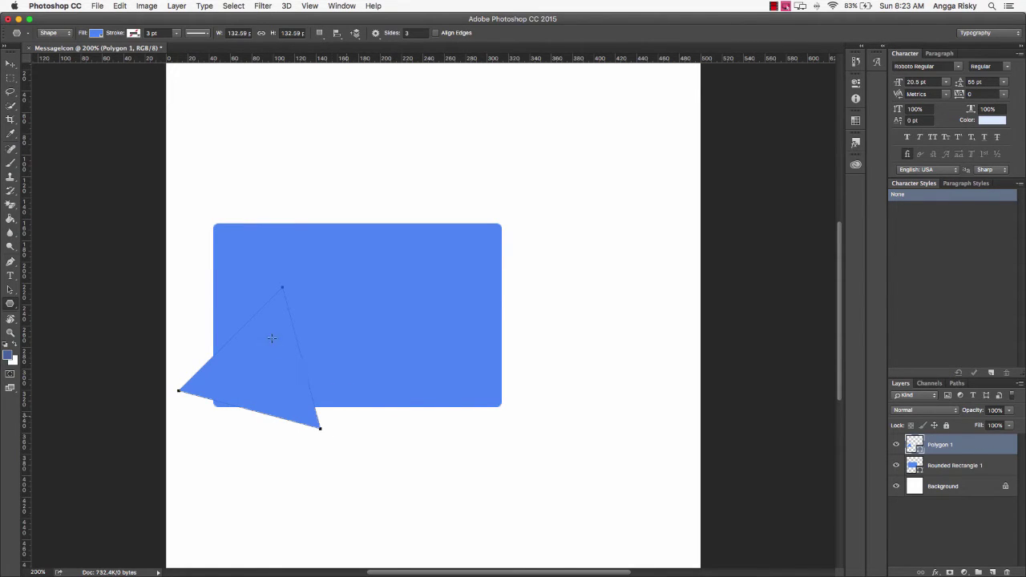
- Move the triangle above the rectangle and rotate it 180° to point down
left_click(10, 64)
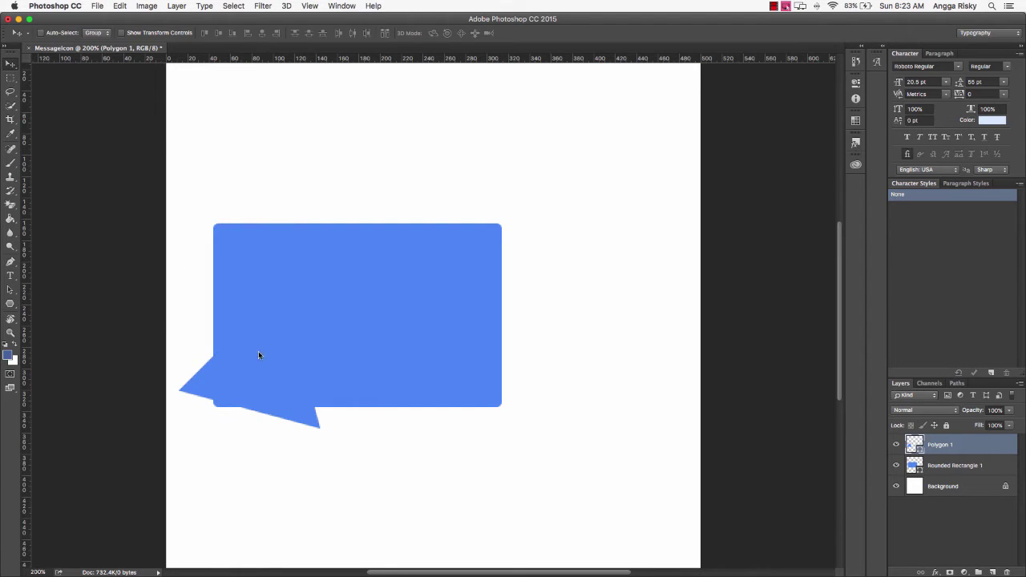
mouse_move(258, 355)
left_mouse_down()
mouse_move(499, 136)
mouse_move(384, 127)
mouse_move(371, 141)
left_mouse_up()
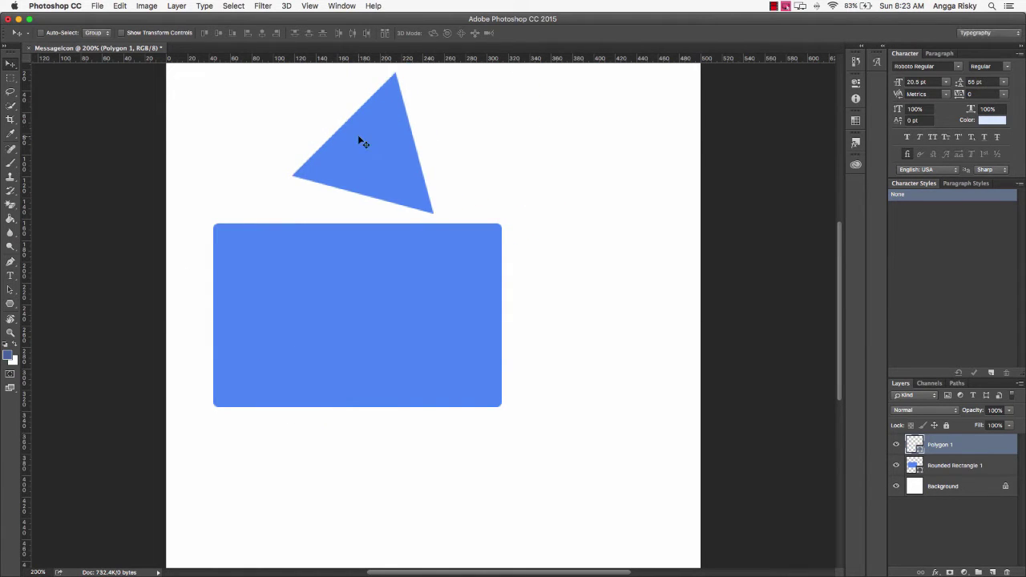
left_click(166, 34)
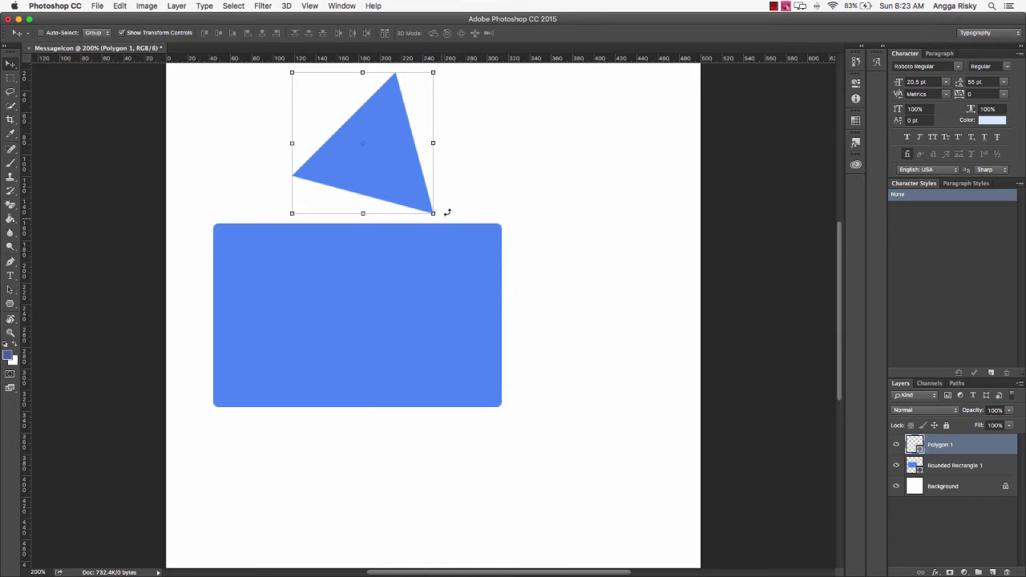
left_click_drag(447, 212, 454, 191)
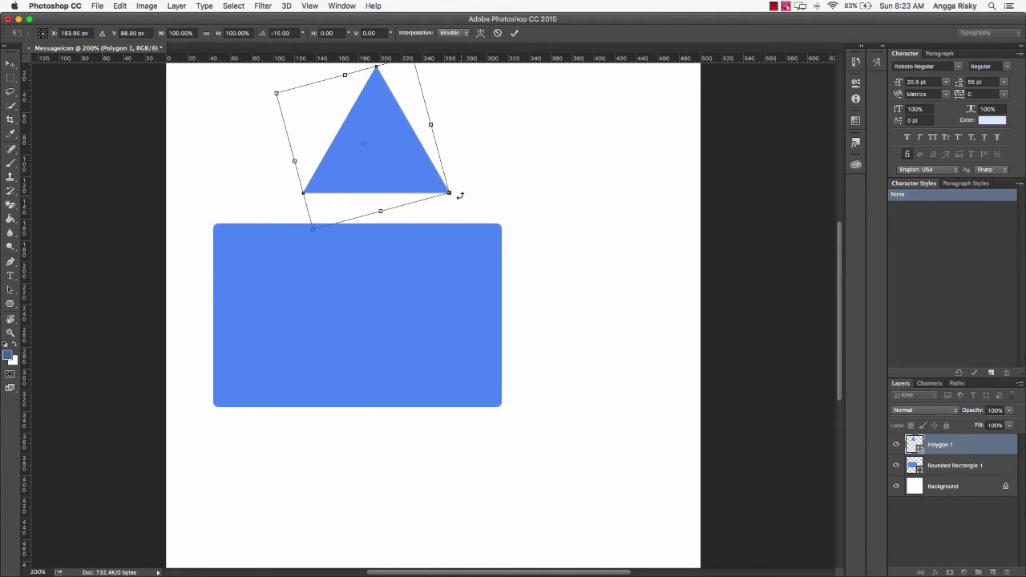
mouse_move(458, 195)
left_mouse_down()
mouse_move(305, 82)
mouse_move(280, 109)
left_mouse_up()
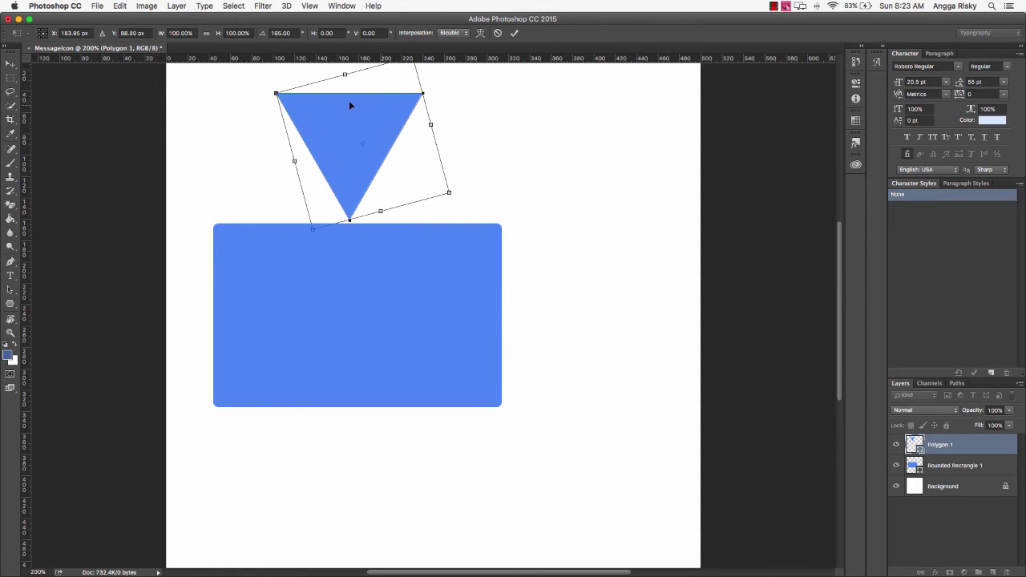
left_click(514, 33)
- Move the triangle down and shrink it to tail size
left_click_drag(321, 130, 274, 407)
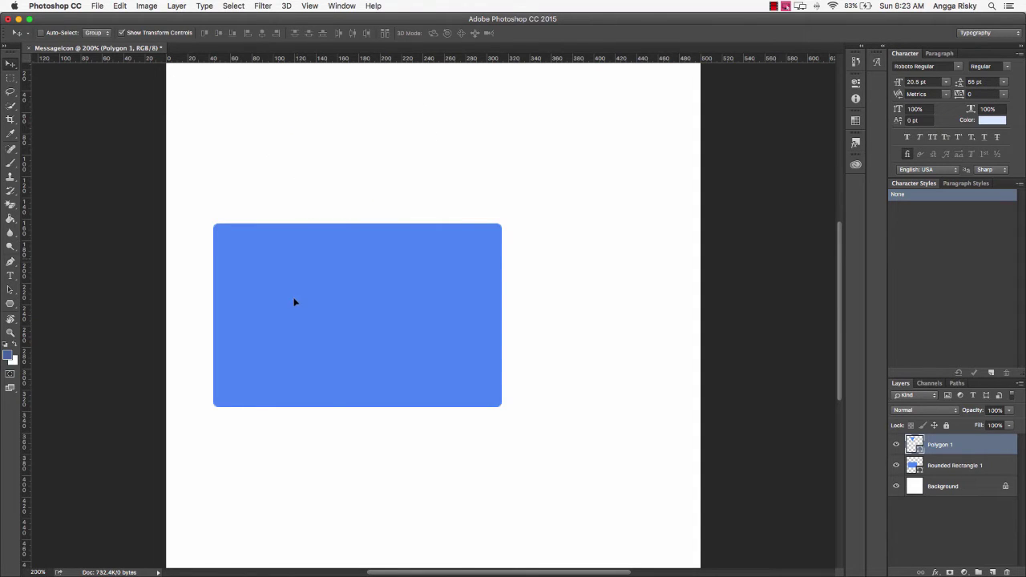
scroll(313, 344, "down", 5)
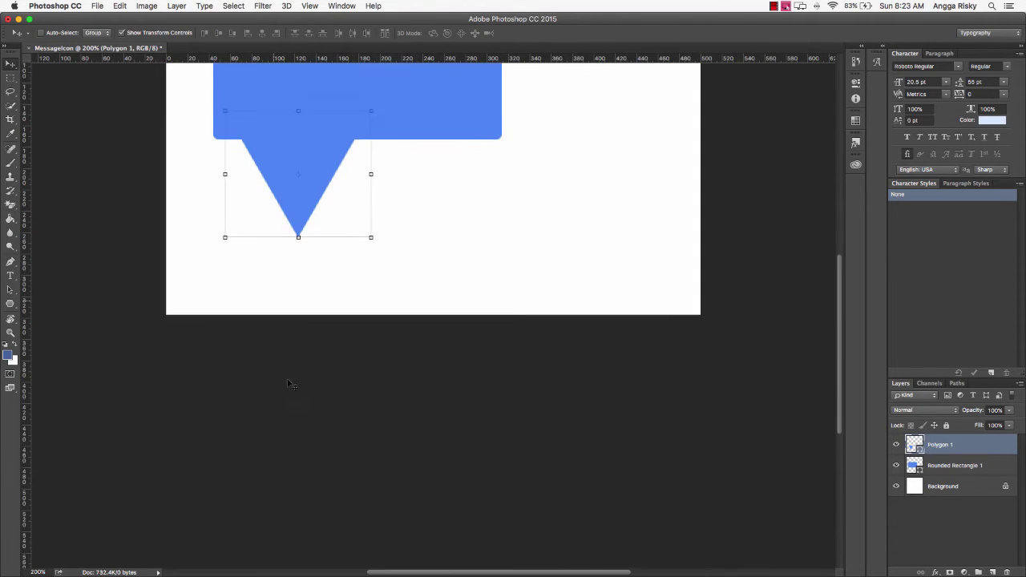
scroll(351, 289, "down", 2)
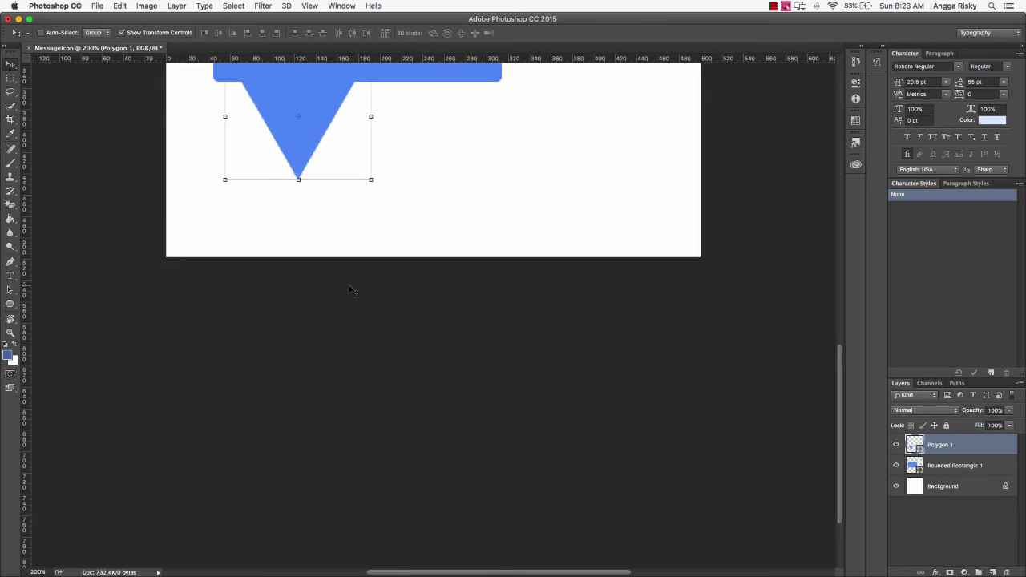
scroll(351, 288, "up", 4)
scroll(349, 285, "up", 3)
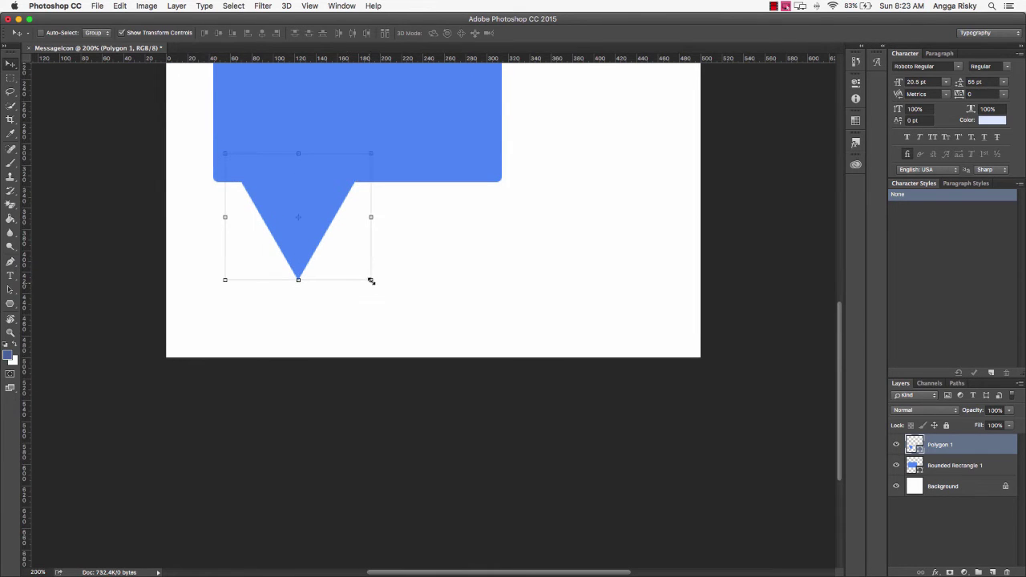
mouse_move(370, 279)
left_mouse_down()
mouse_move(277, 187)
mouse_move(253, 182)
left_mouse_up()
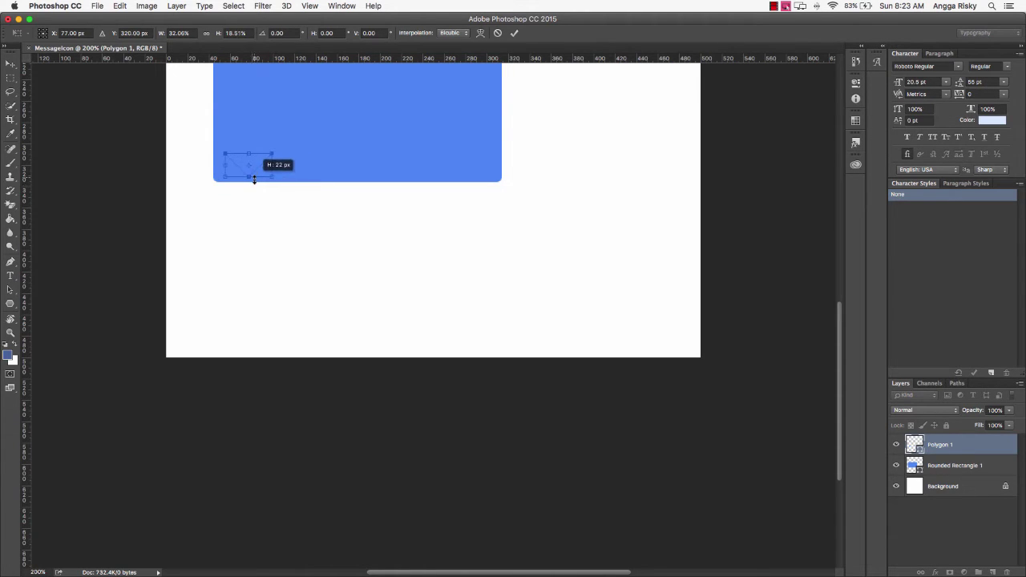
left_click(514, 33)
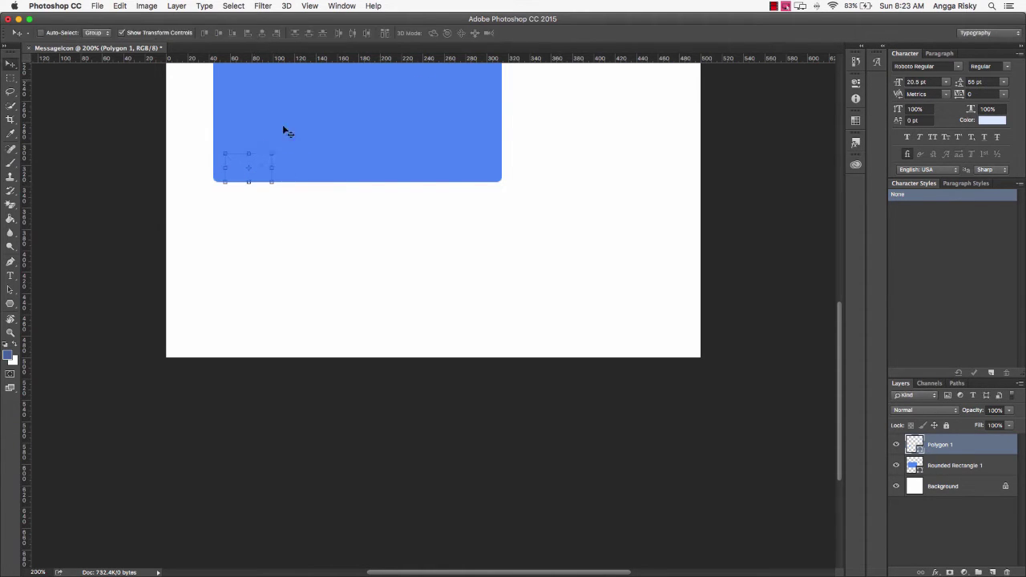
- Position the small triangle under the rectangle's bottom-left edge as a tail
left_click_drag(248, 153, 248, 188)
key("Left")
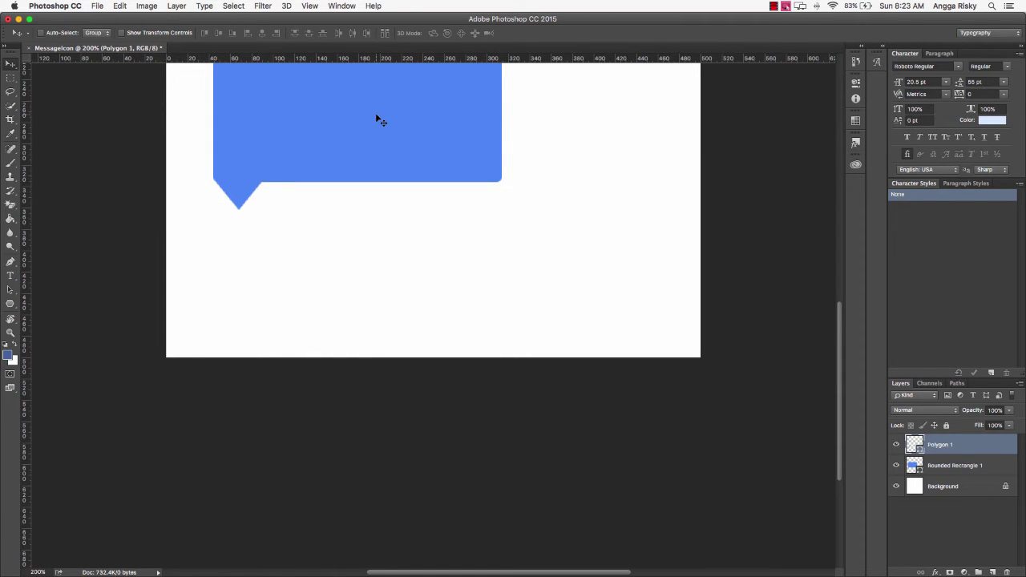
key("Left")
key("Right")
key("Left")
key("shift+Right")
key("Left")
key("Right")
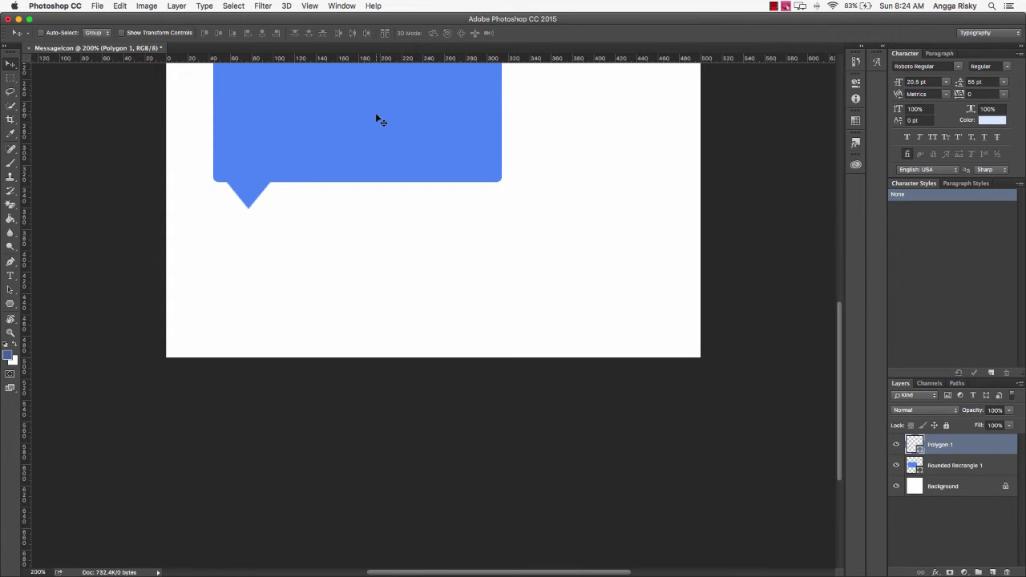
- Return the view to 200% zoom and select the Rounded Rectangle 1 layer
scroll(417, 160, "up", 2)
scroll(418, 160, "up", 2)
scroll(417, 159, "up", 1)
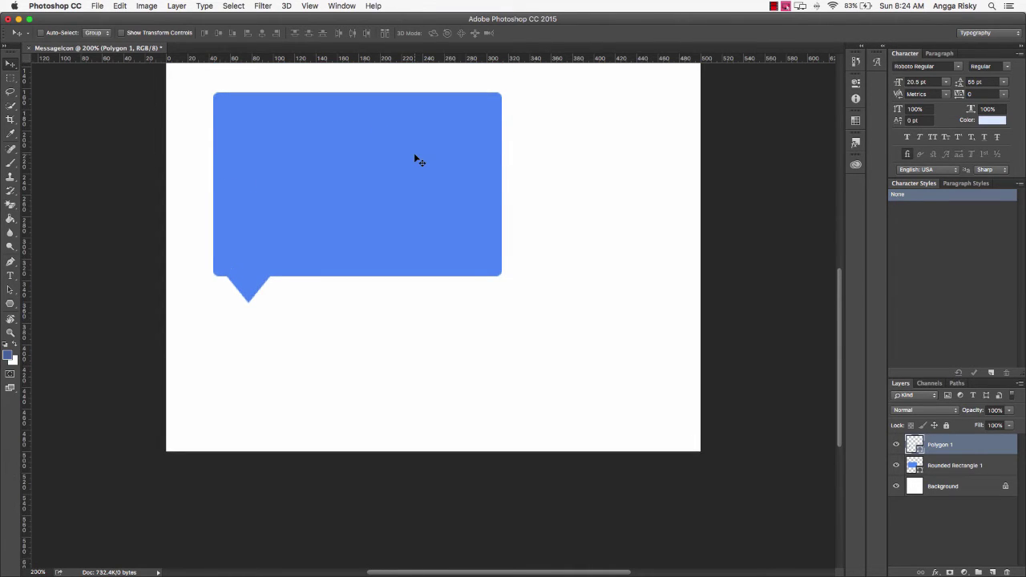
scroll(418, 159, "up", 1)
scroll(417, 160, "up", 1)
scroll(417, 159, "up", 2)
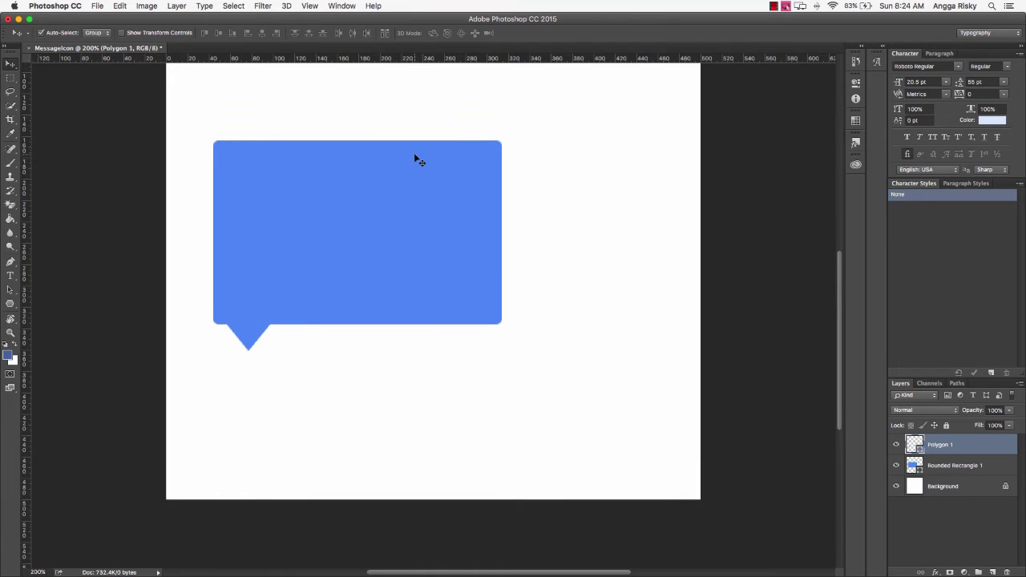
key("ctrl+minus")
key("super+plus")
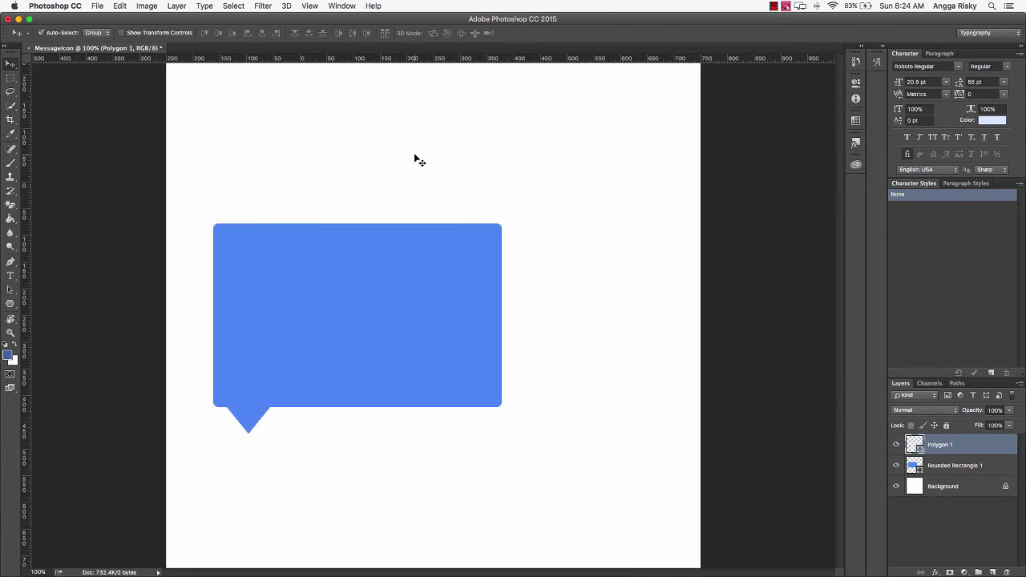
left_click(957, 470)
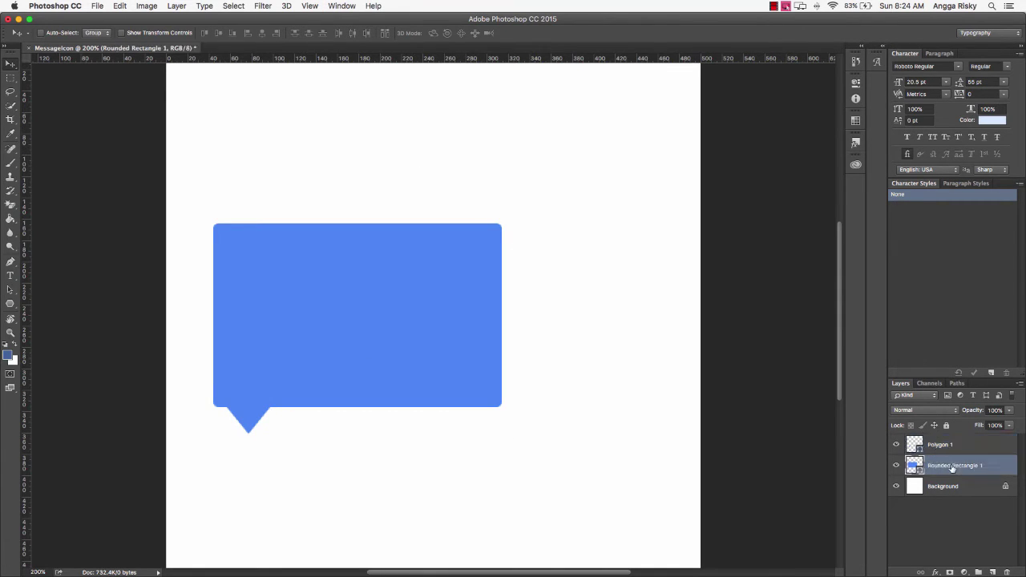
- Scale the rectangle to about 76% width and 80% height from its top and right edges
left_click(160, 35)
left_click_drag(358, 224, 355, 243)
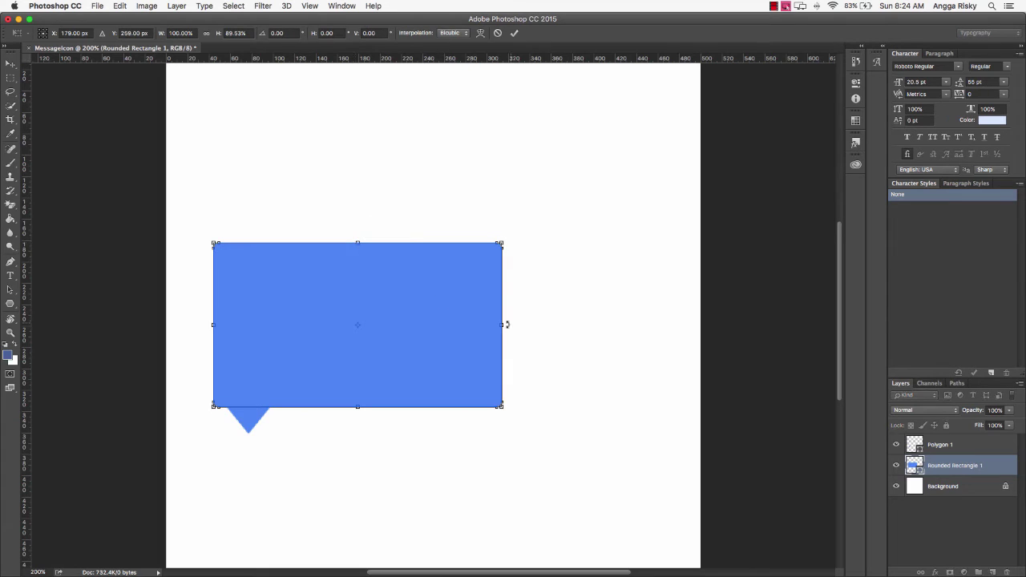
left_click_drag(504, 324, 464, 325)
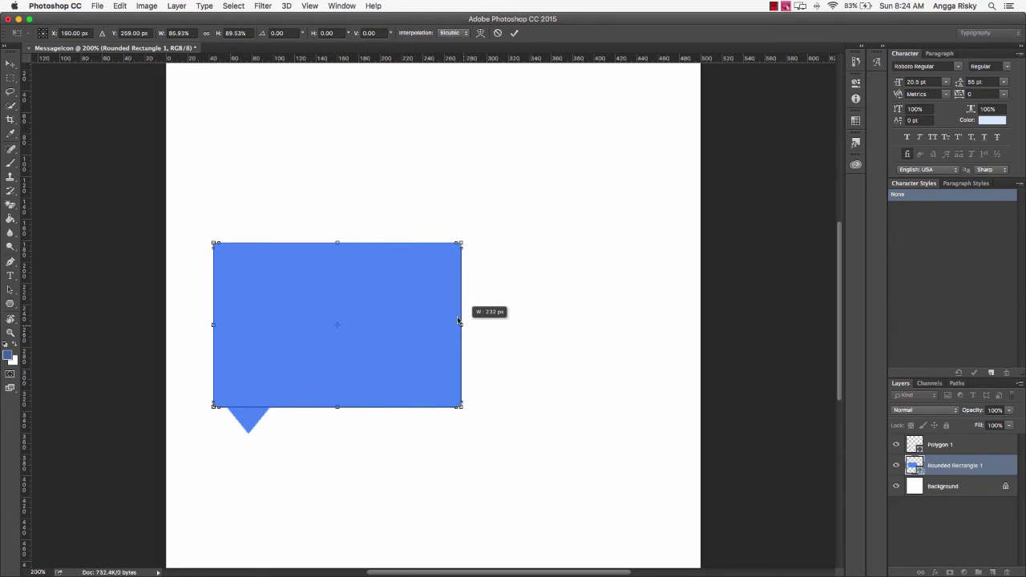
left_click_drag(338, 242, 337, 260)
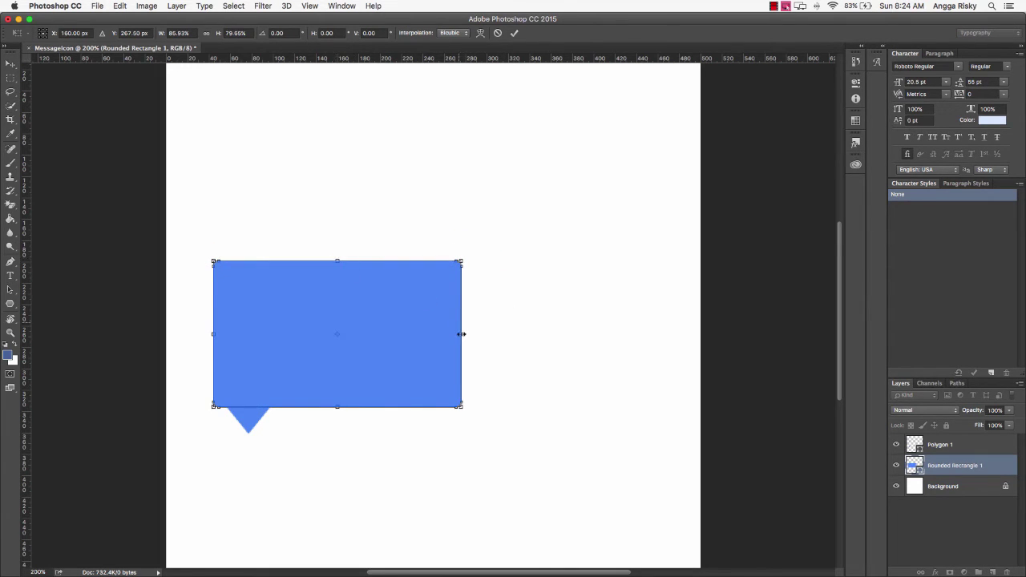
left_click_drag(462, 333, 435, 335)
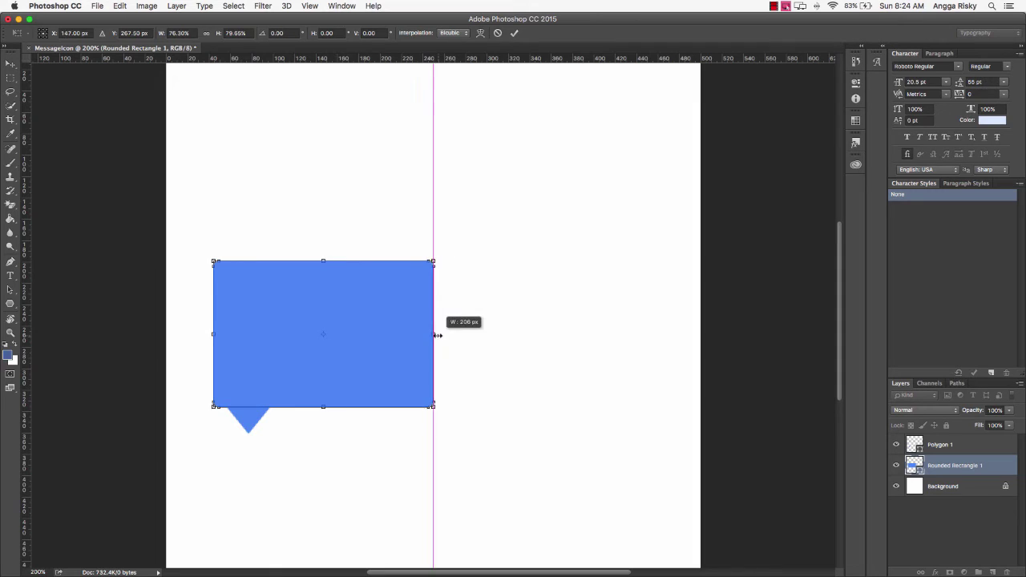
left_click(514, 33)
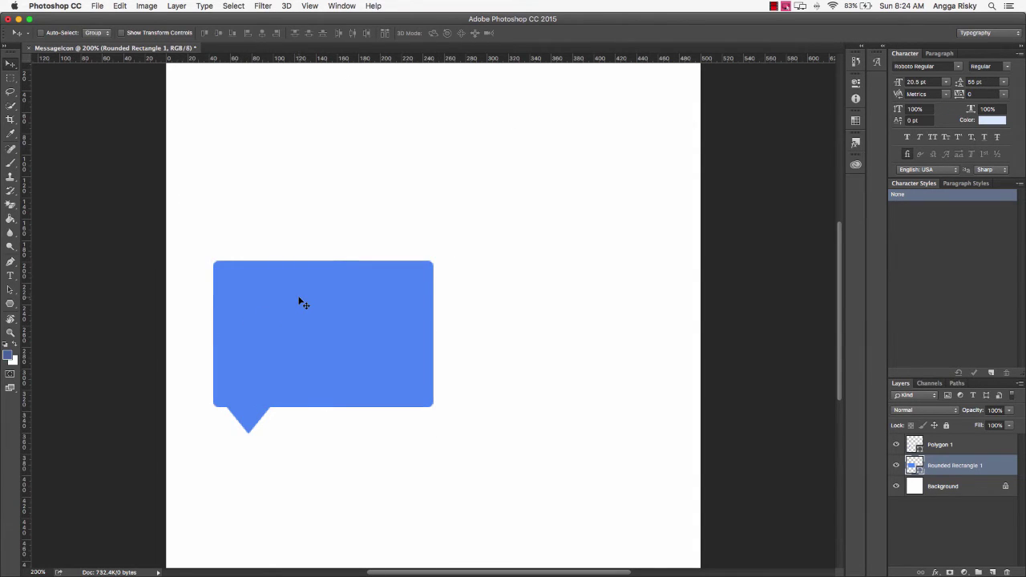
key("super+minus")
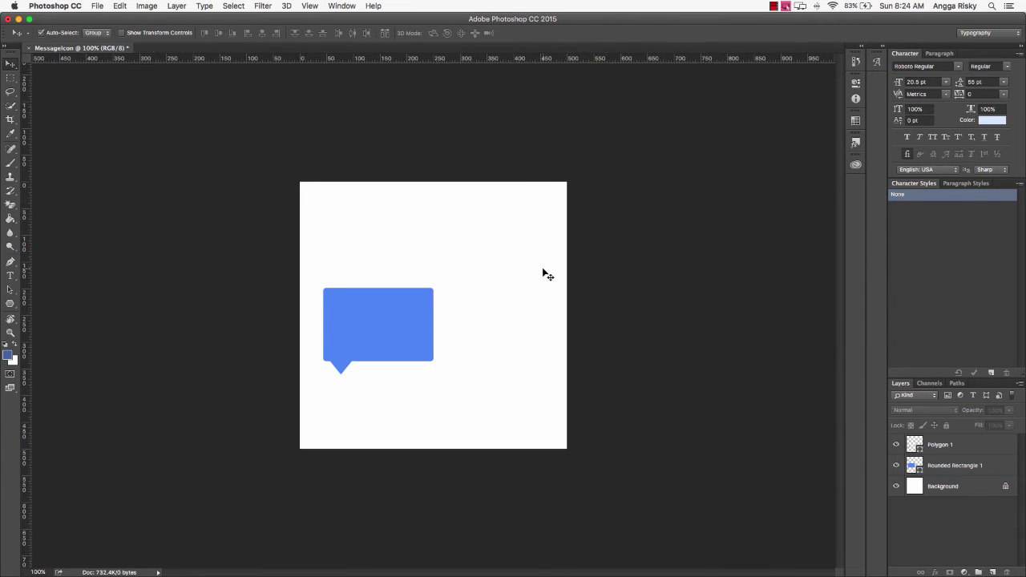
- Select the Ellipse Tool and add an empty Layer 1 above Polygon 1
key("super+plus")
key("super+minus")
key("super+plus")
key("super+plus")
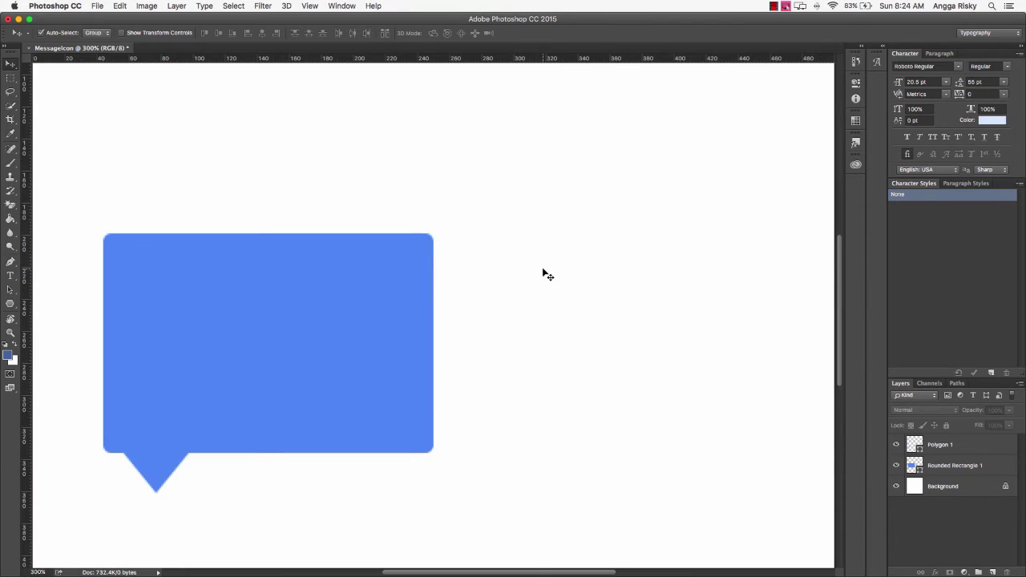
key("super+minus")
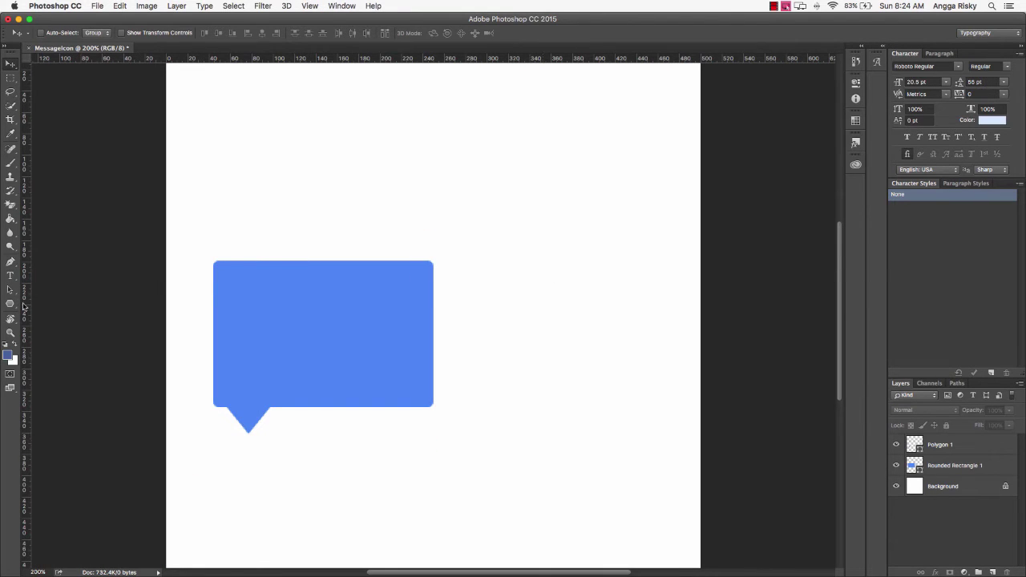
left_click(10, 303)
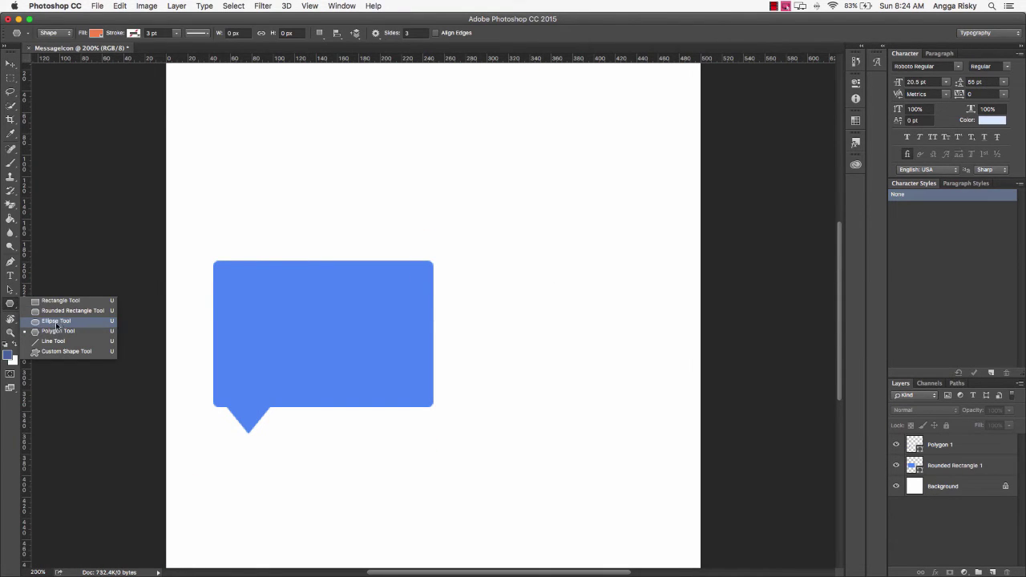
left_click(66, 321)
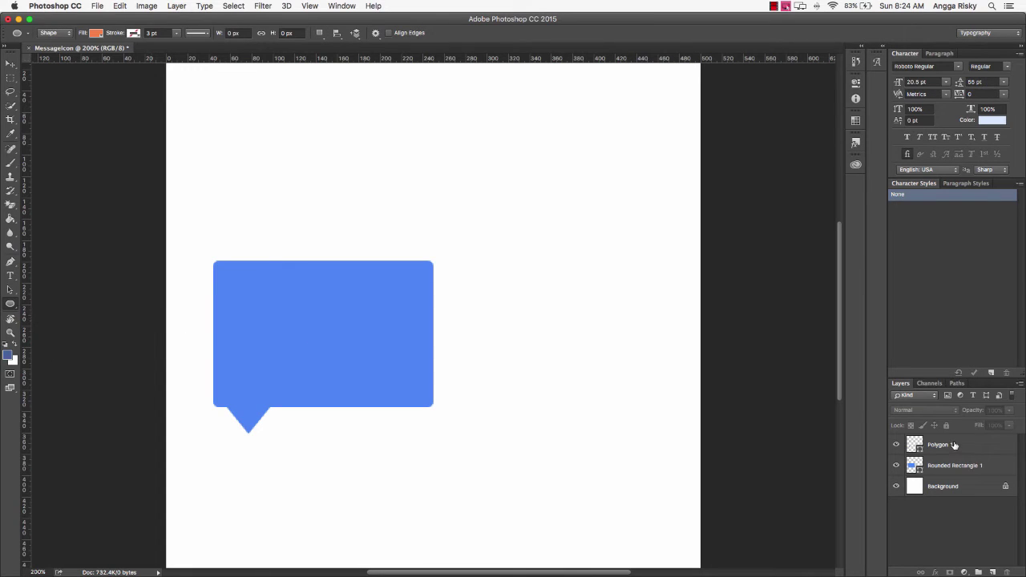
left_click(954, 446)
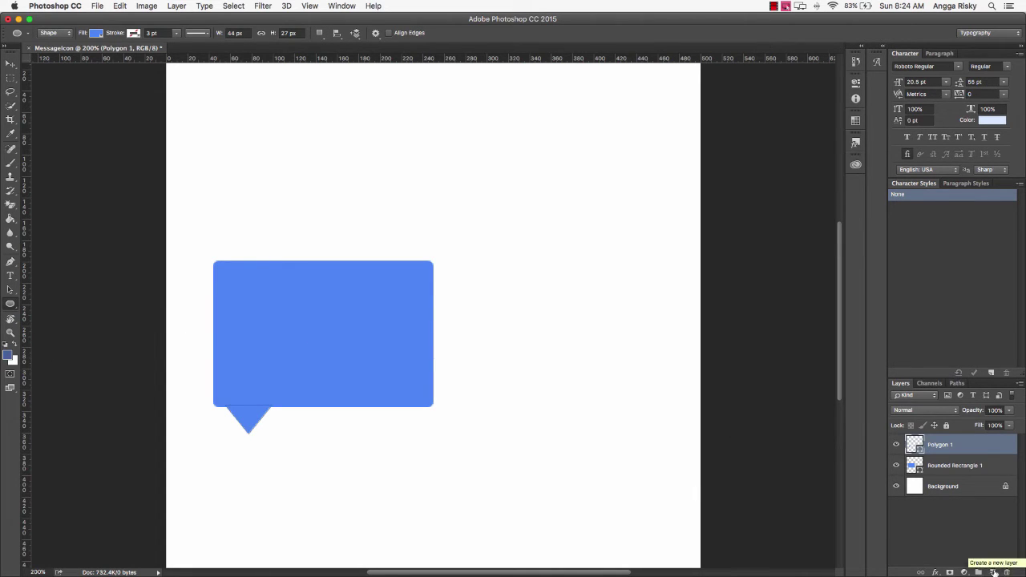
left_click(993, 572)
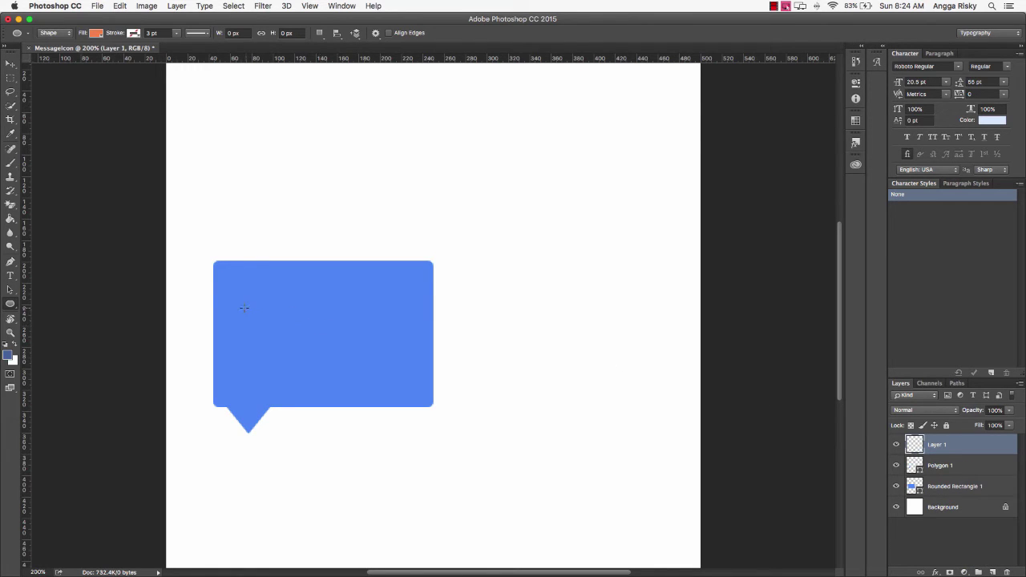
- Draw a 36 px circle inside the bubble and fill it light blue #9dc2ff
left_click_drag(244, 307, 284, 346)
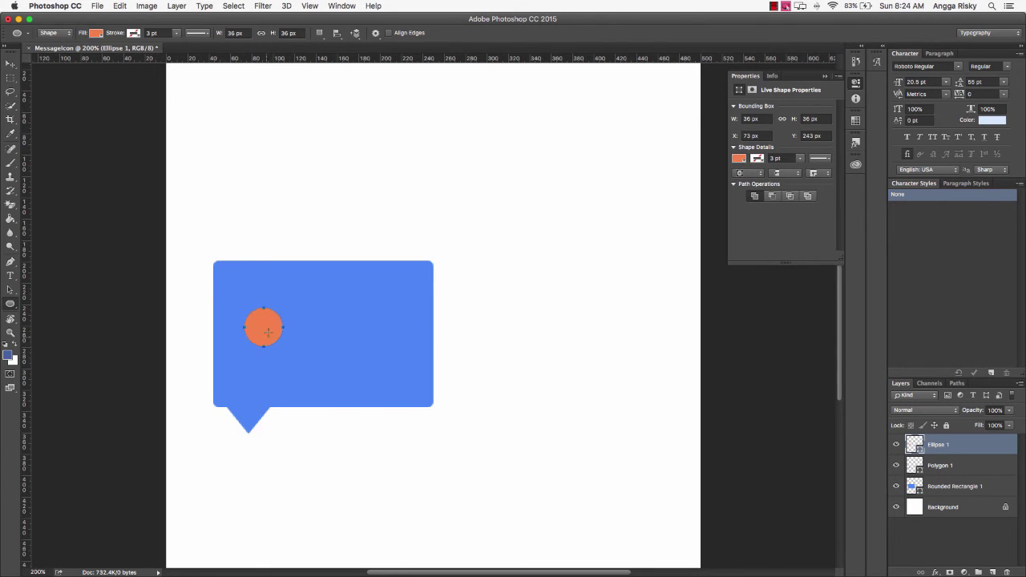
left_click(739, 159)
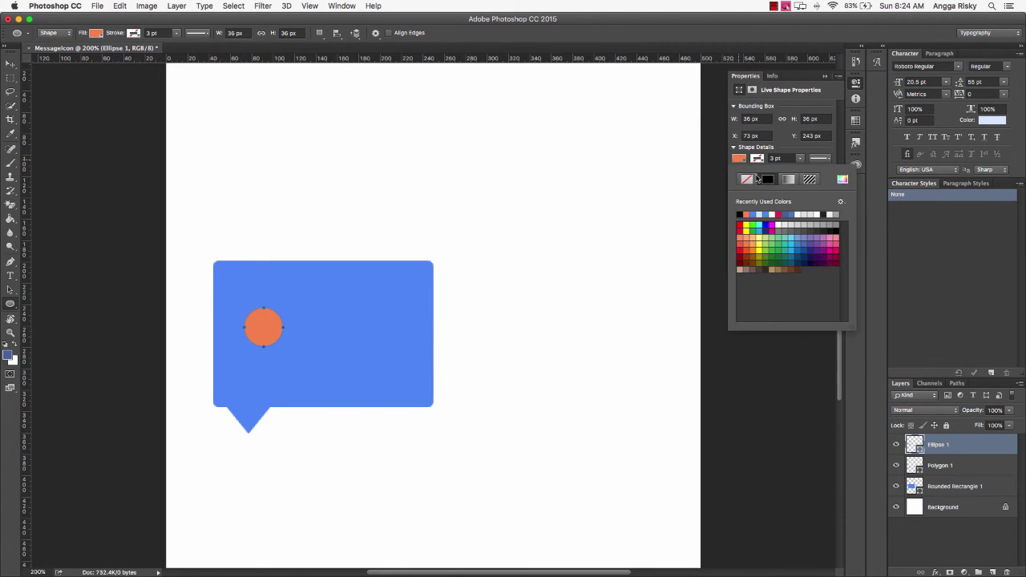
left_click(842, 179)
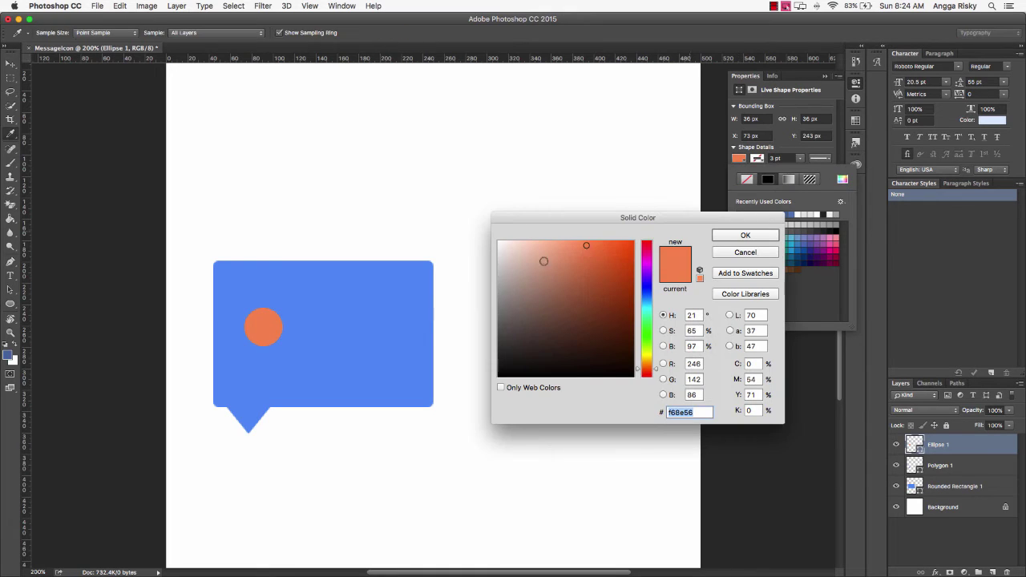
left_click(393, 295)
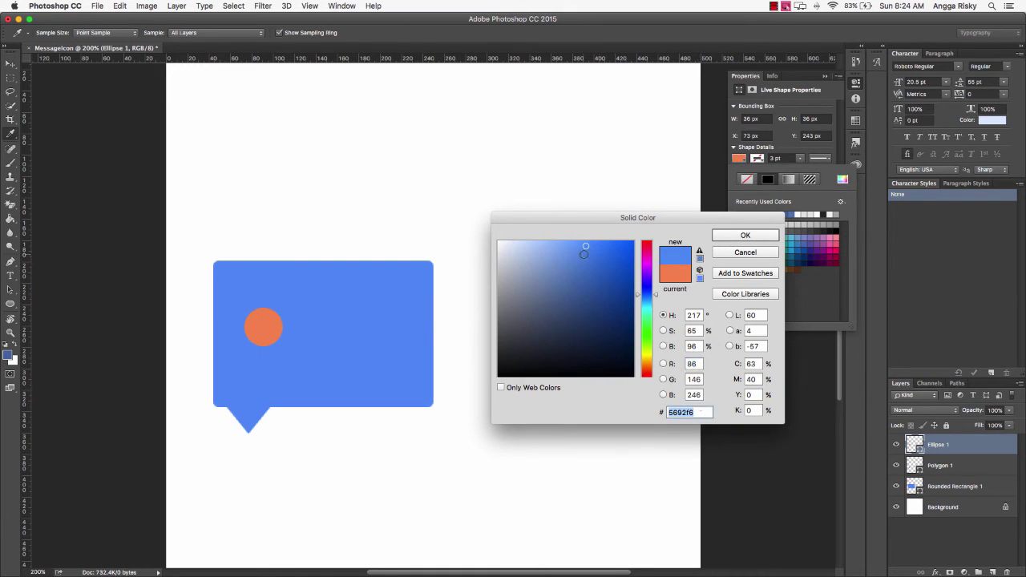
left_click_drag(586, 247, 550, 240)
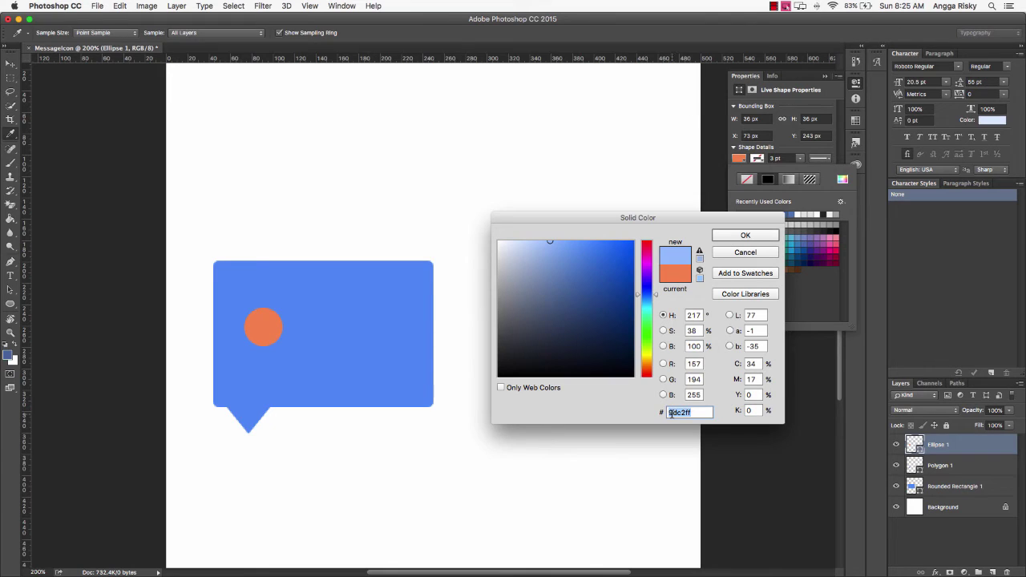
left_click(758, 235)
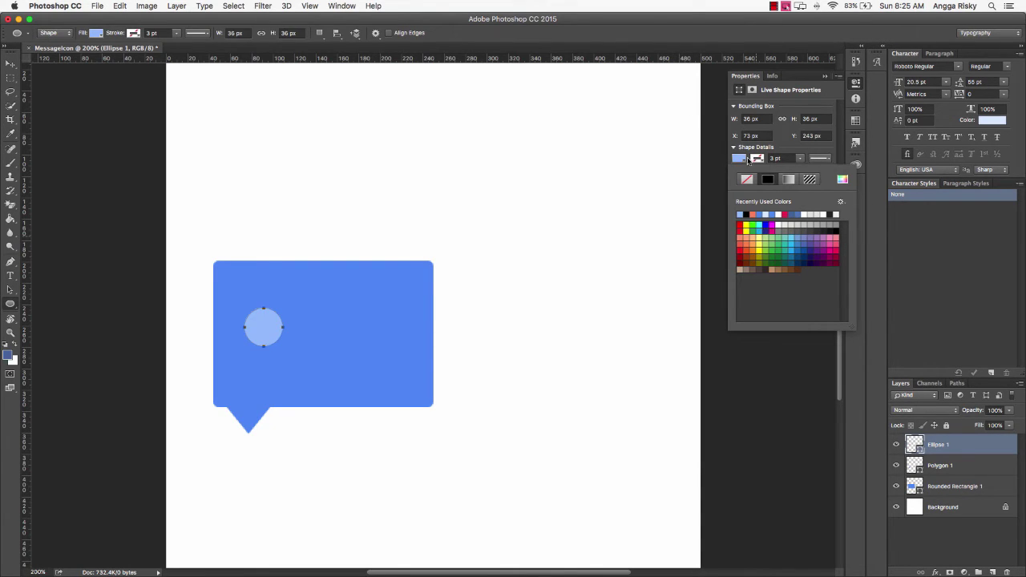
left_click(744, 159)
left_click(9, 64)
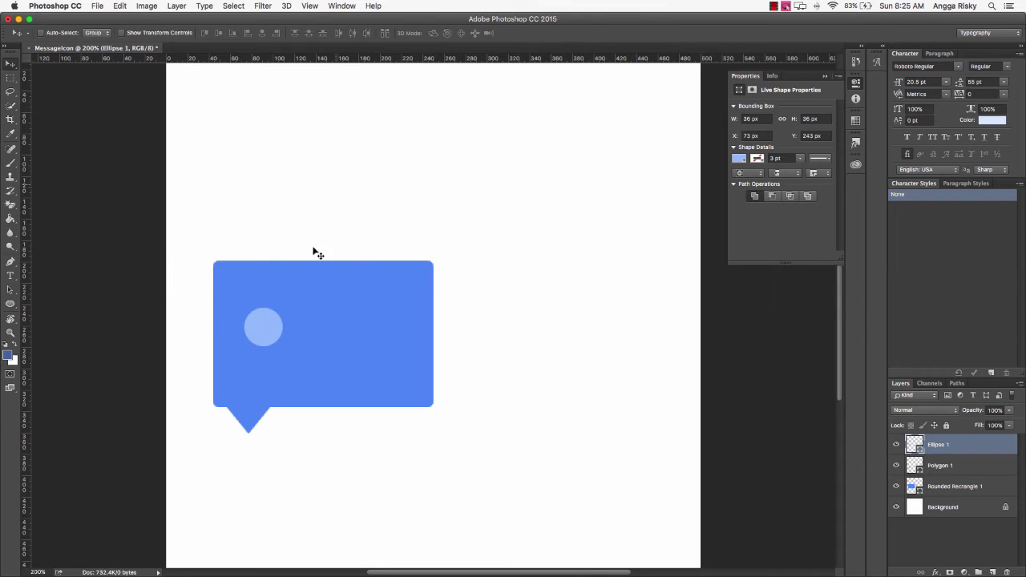
- Duplicate the circle and place the copy to the right of the first dot
right_click(967, 443)
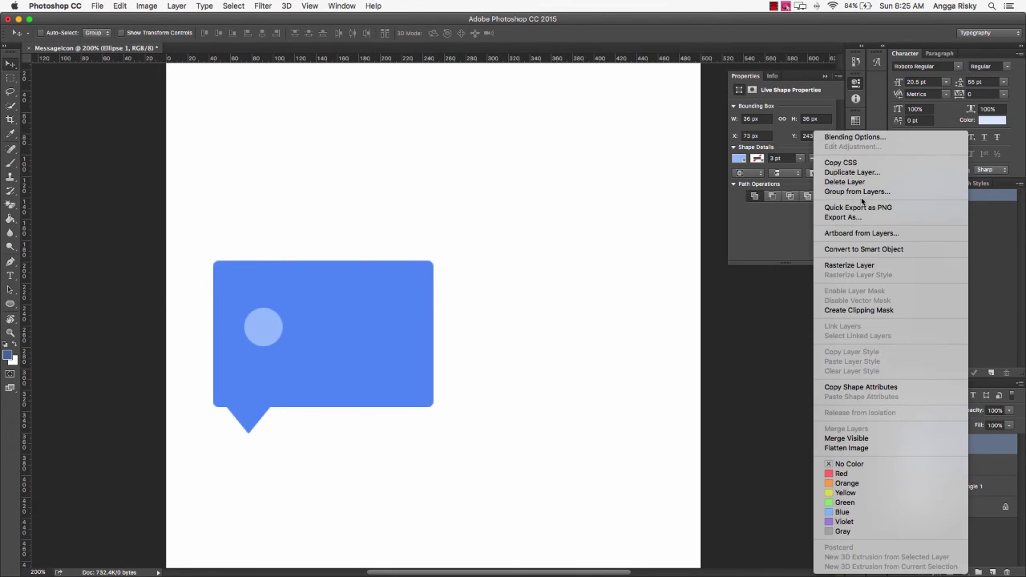
left_click(872, 176)
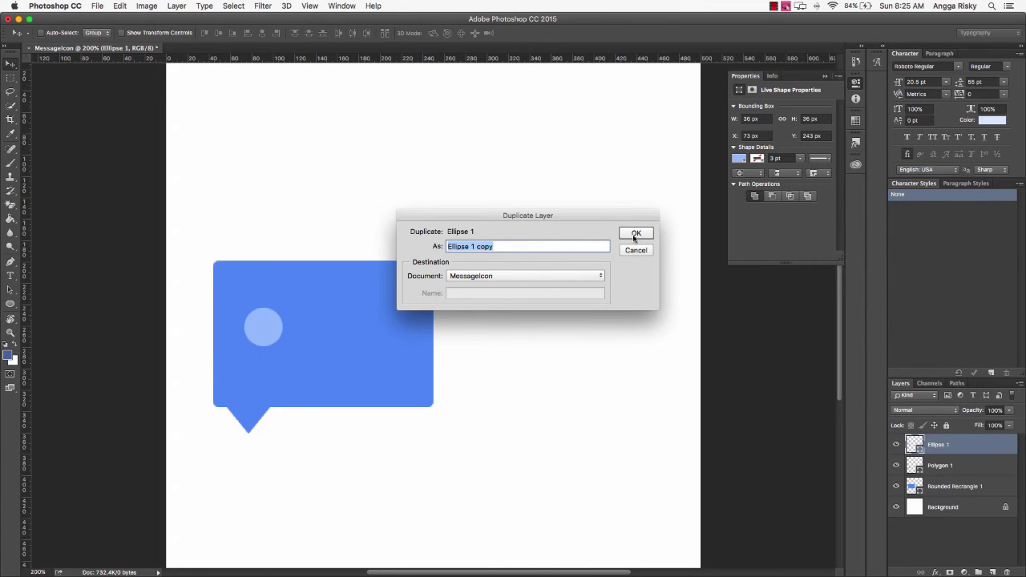
key("Return")
left_click_drag(265, 329, 305, 330)
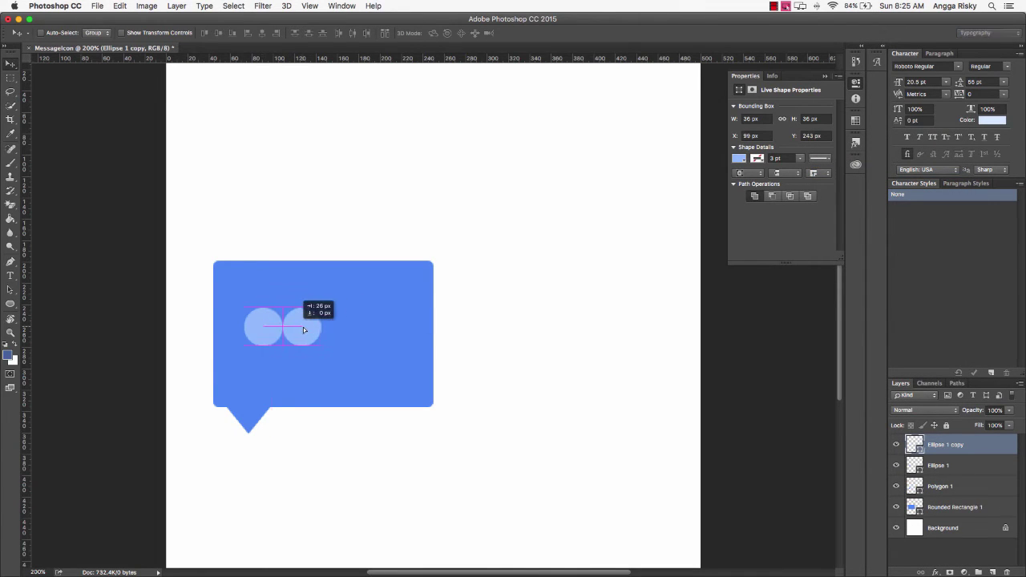
key("Left")
key("Left")
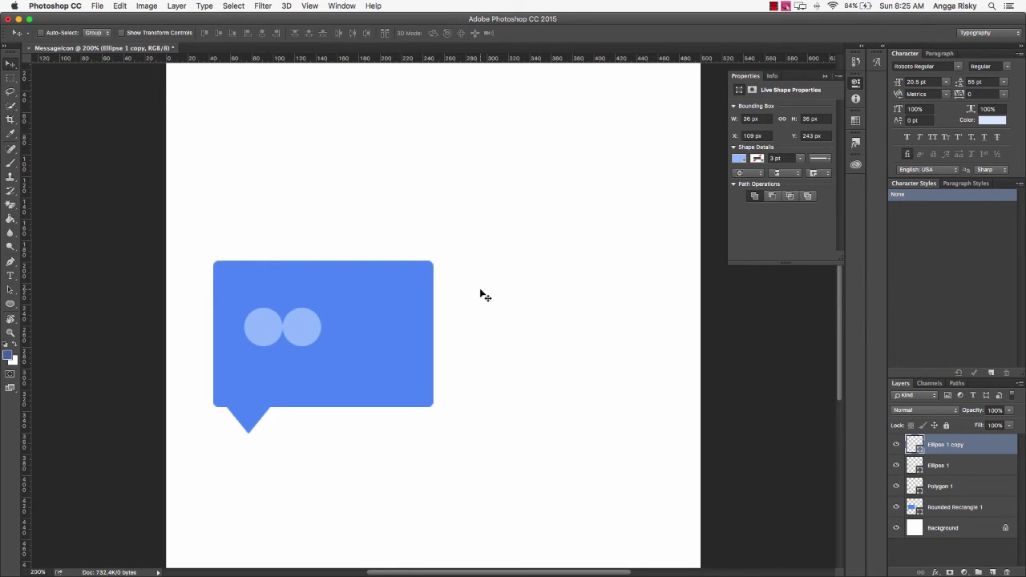
key("shift+Right")
key("shift+Right")
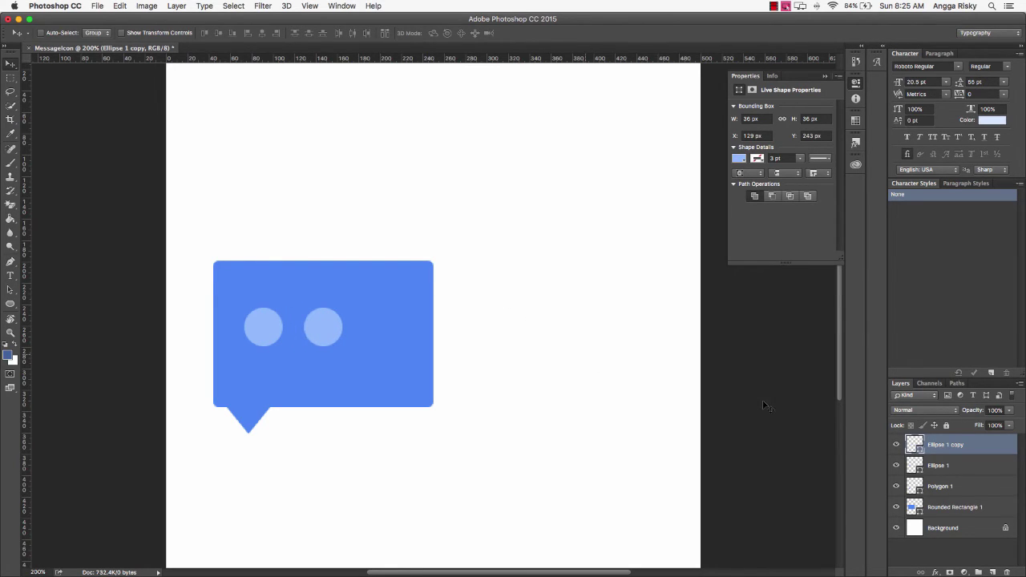
- Add a third dot further right and select all three ellipse layers
right_click(952, 443)
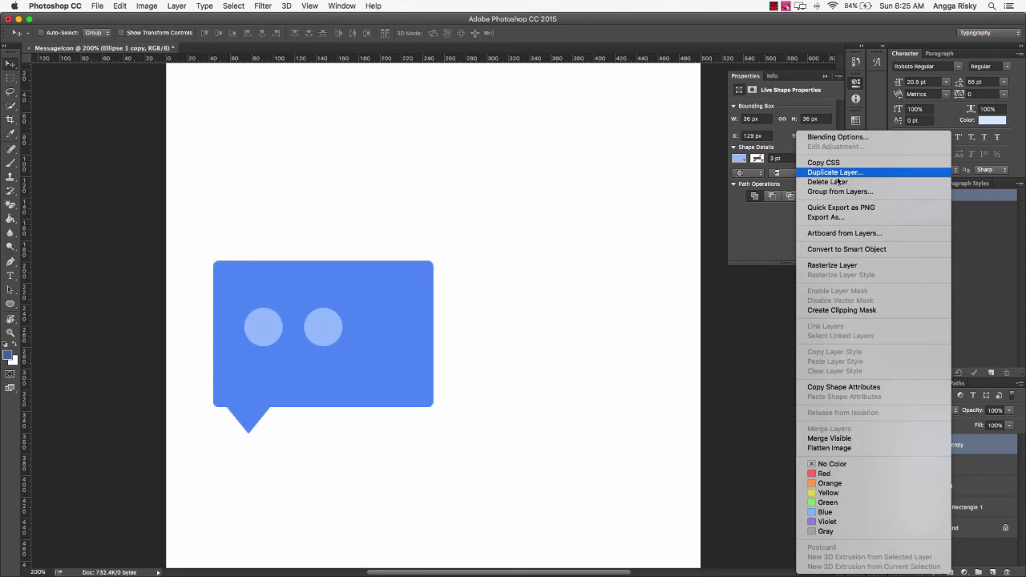
left_click(837, 173)
left_click(636, 234)
key("shift+Right")
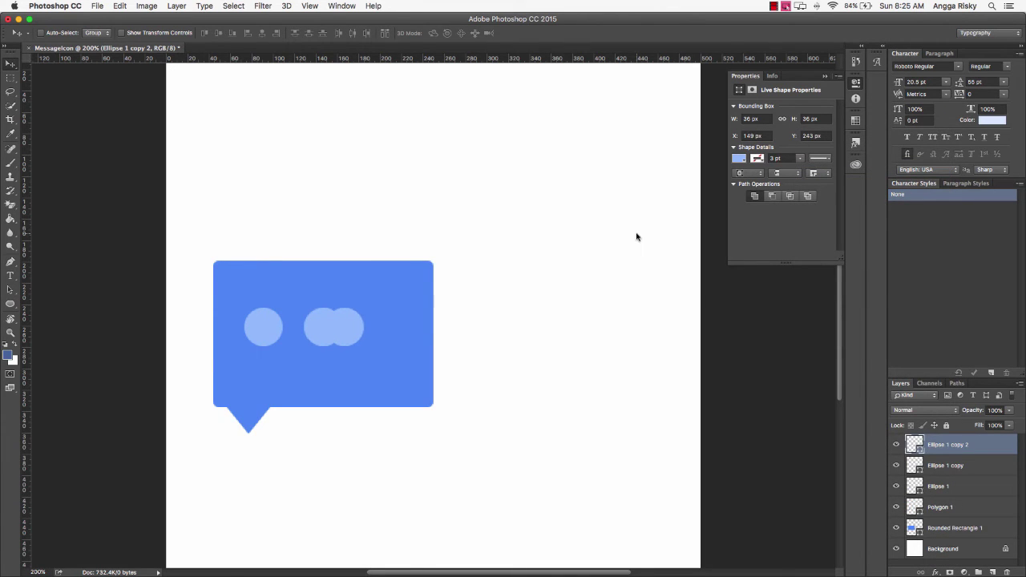
key("shift+Right")
key("shift+Right")
key("shift+Right")
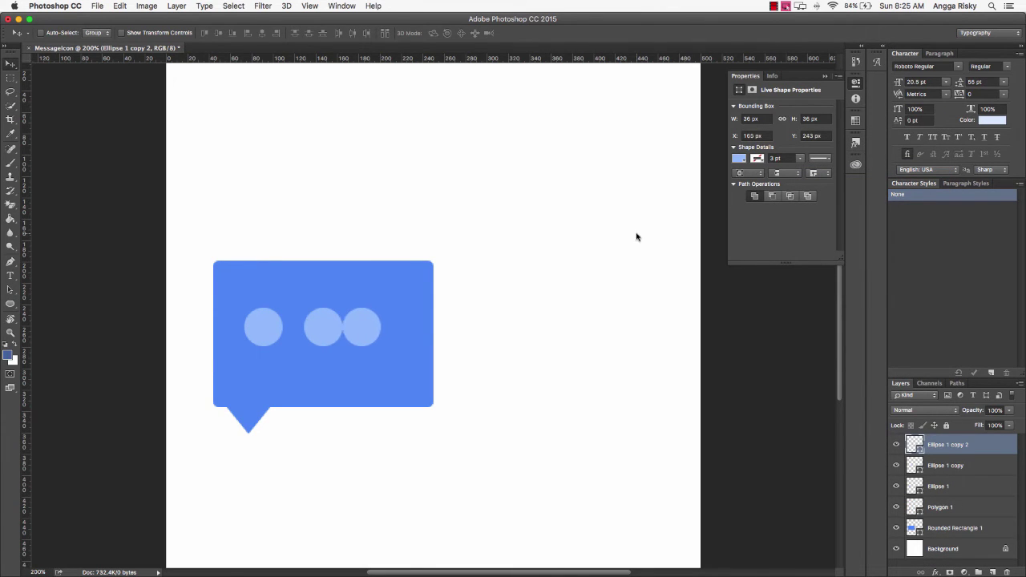
key("shift+Right")
key("shift+Right")
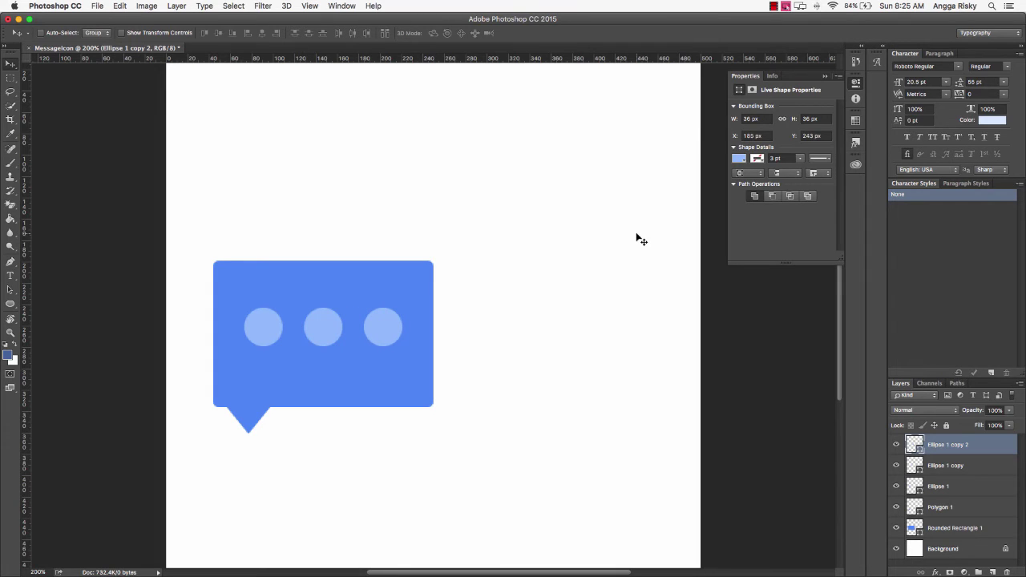
left_click(962, 486, "shift")
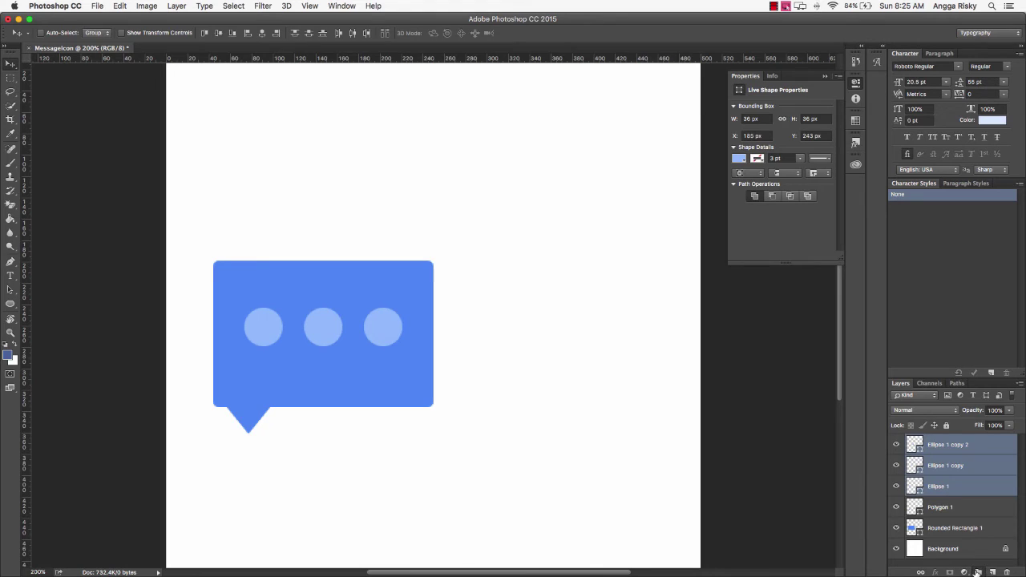
- Group the three ellipse layers into Group 1 and rename Ellipse 1 to bullet-1
key("ctrl+g")
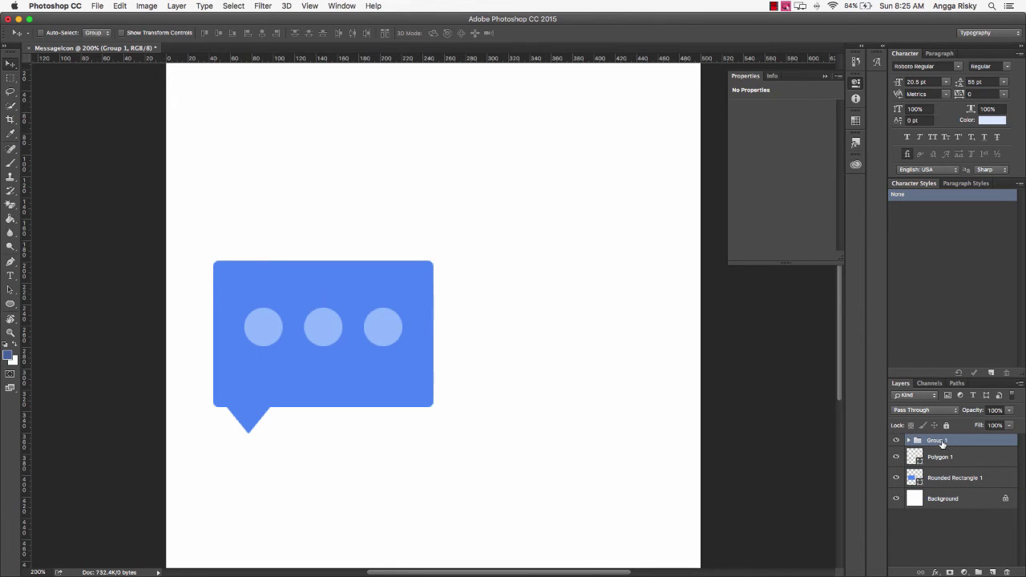
left_click(908, 440)
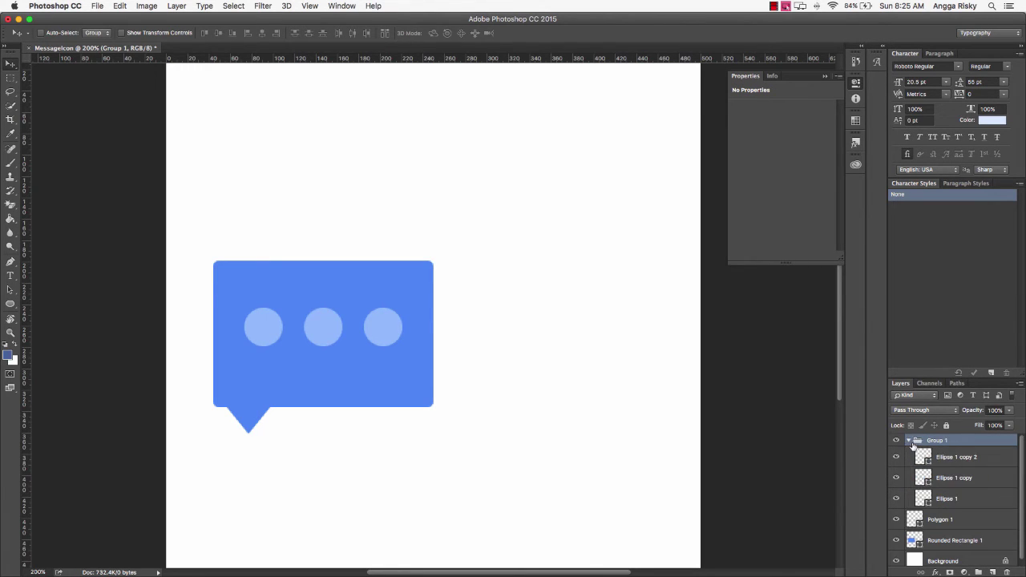
left_click(957, 501)
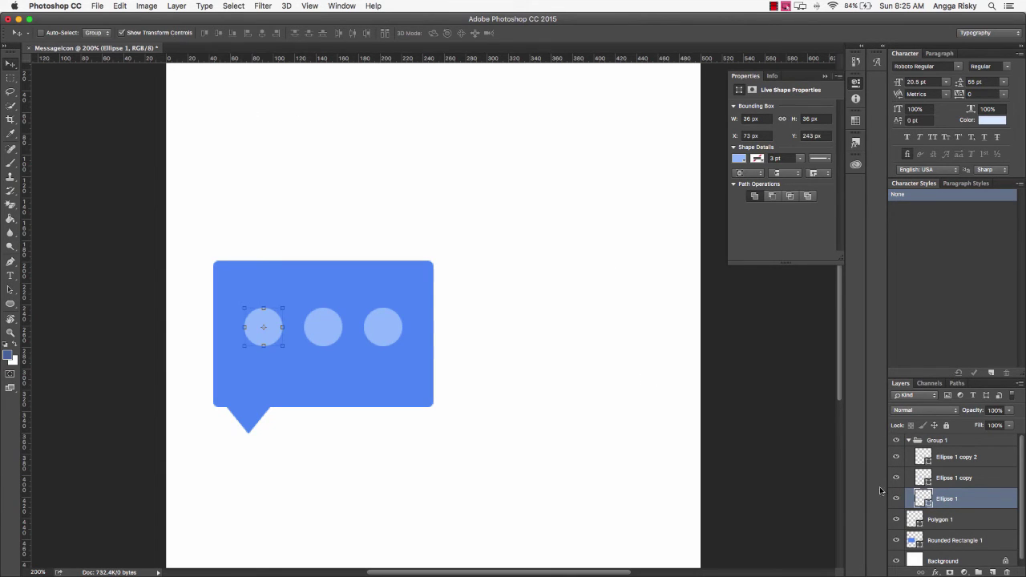
double_click(949, 498)
type("do")
key("Return")
- Rename the two ellipse copy layers to bullet-2 and bullet-3
left_click(950, 478)
double_click(950, 477)
type("bullet-2")
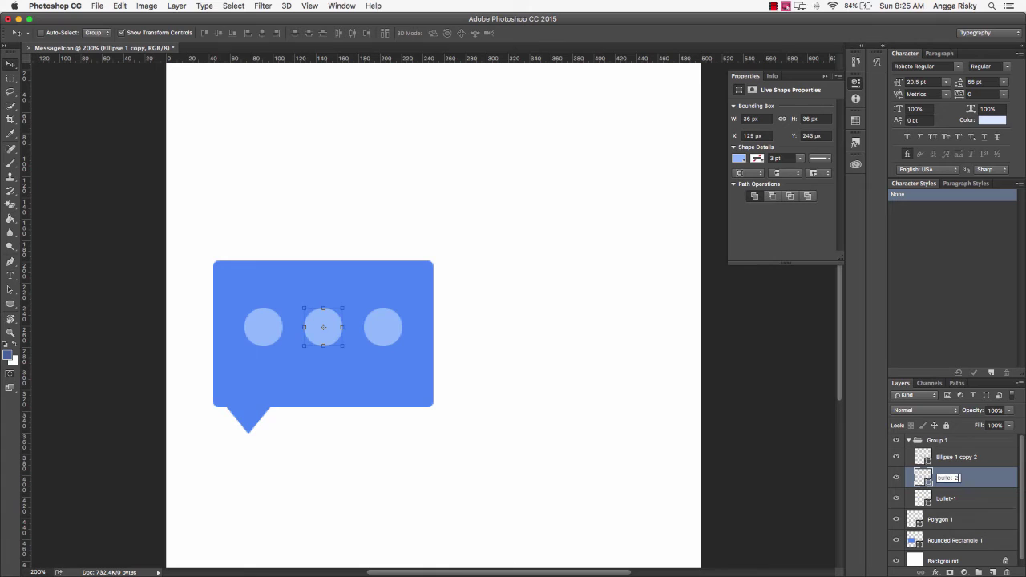
key("Return")
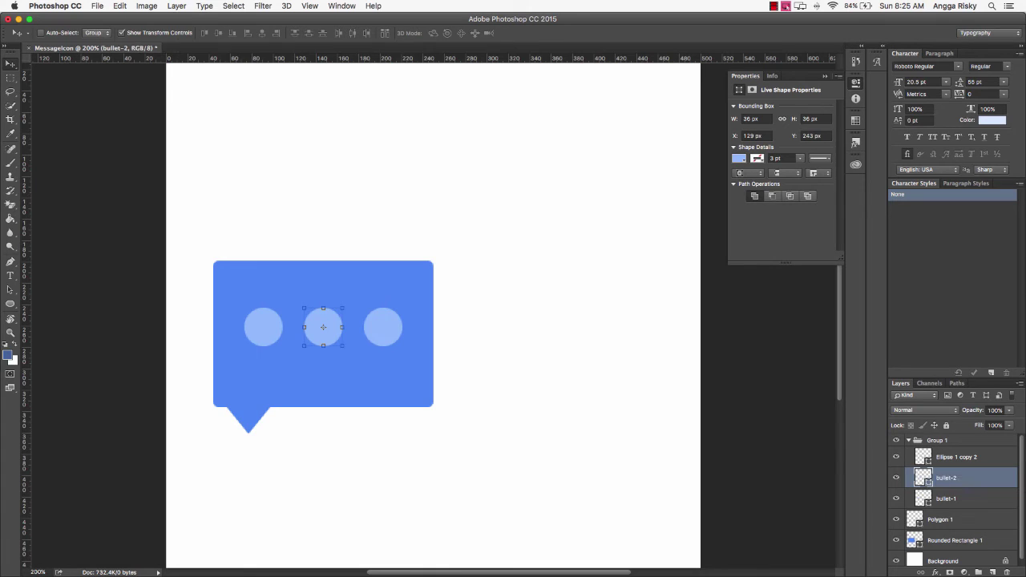
left_click(950, 457)
double_click(950, 457)
type("bullet-3")
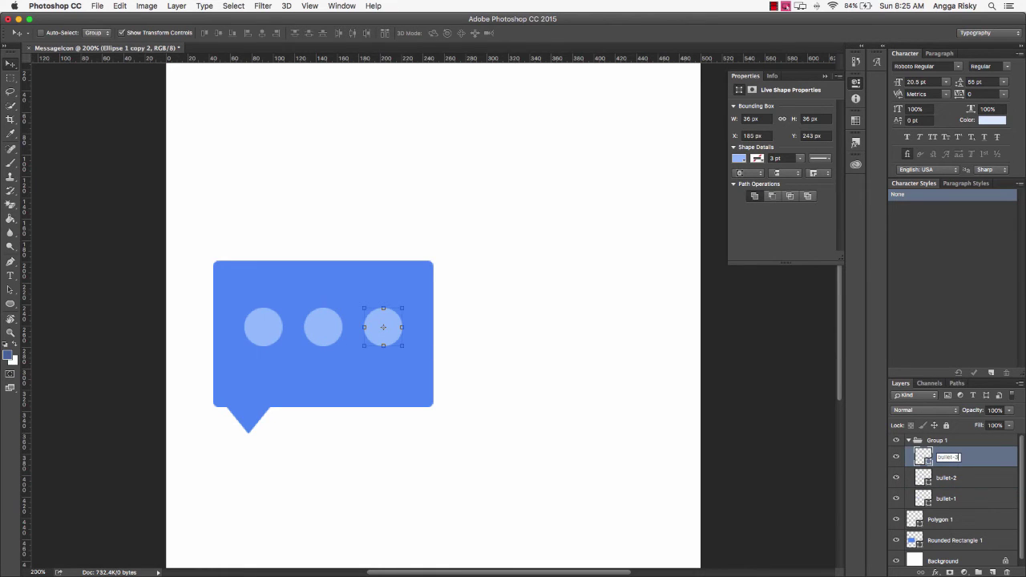
key("Return")
- Merge the Polygon 1 tail and Rounded Rectangle 1 into a single shape layer
left_click(908, 441)
left_click(936, 458)
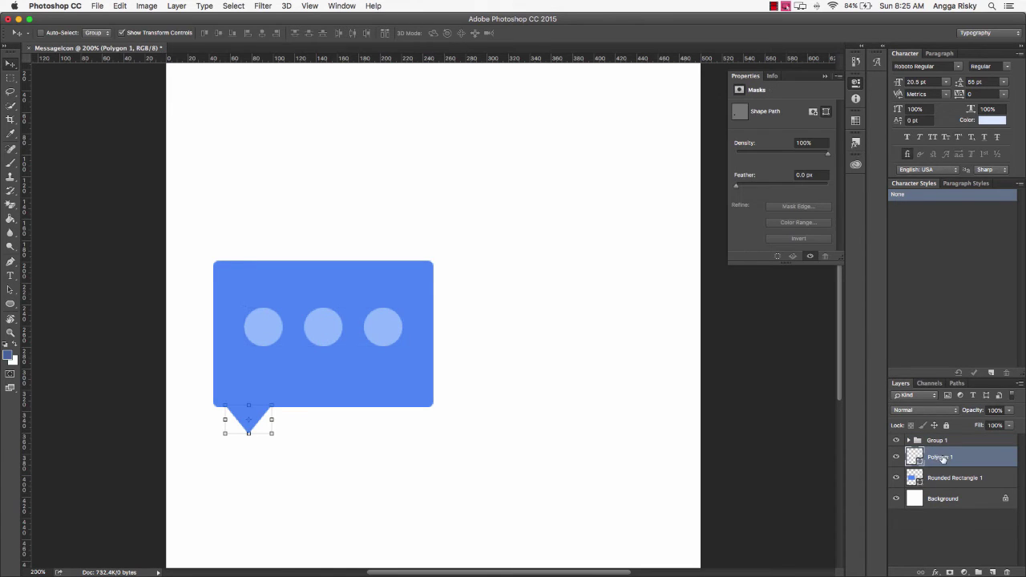
left_click(947, 479, "shift")
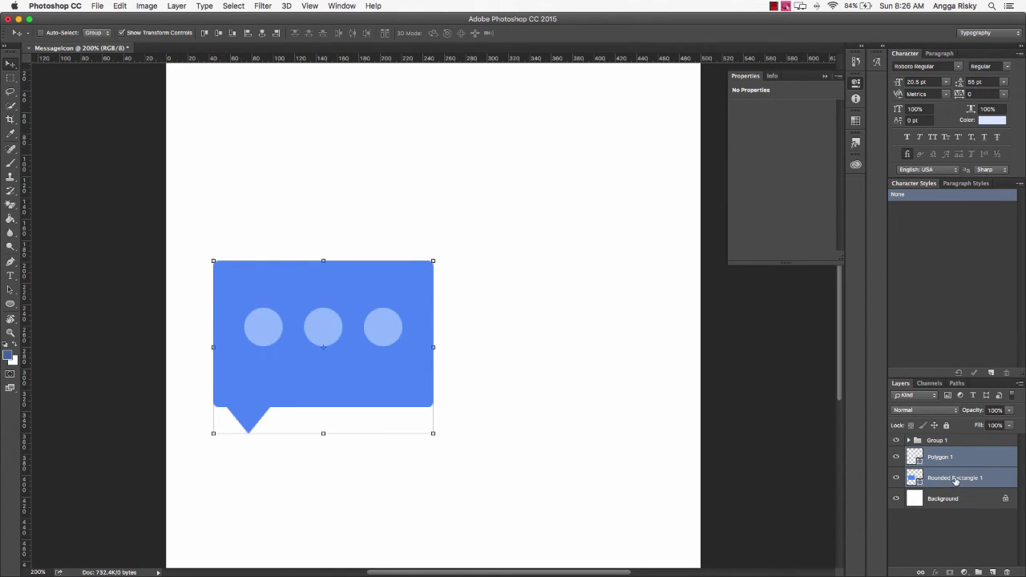
right_click(987, 478)
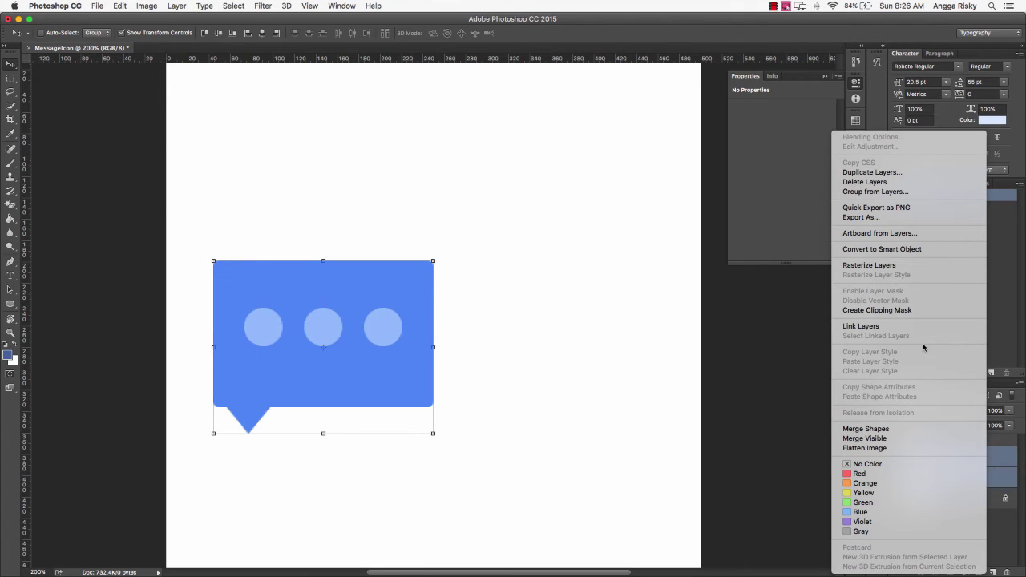
left_click(883, 266)
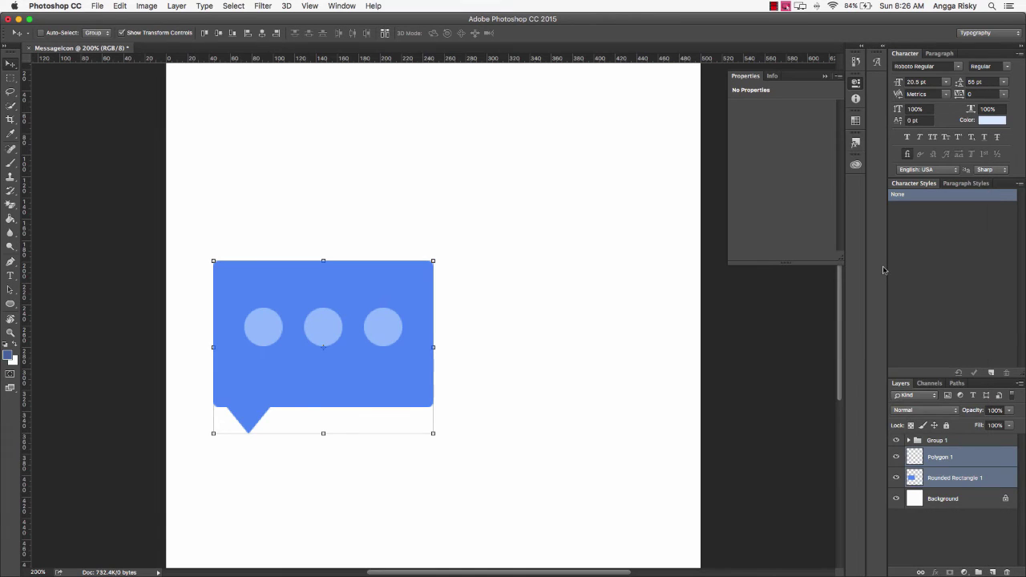
right_click(970, 458)
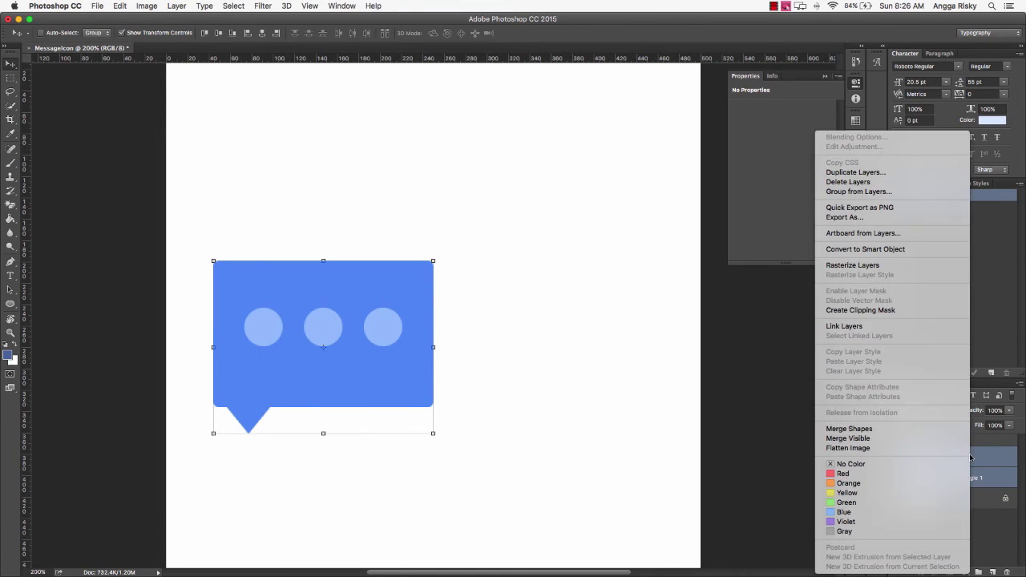
left_click(906, 428)
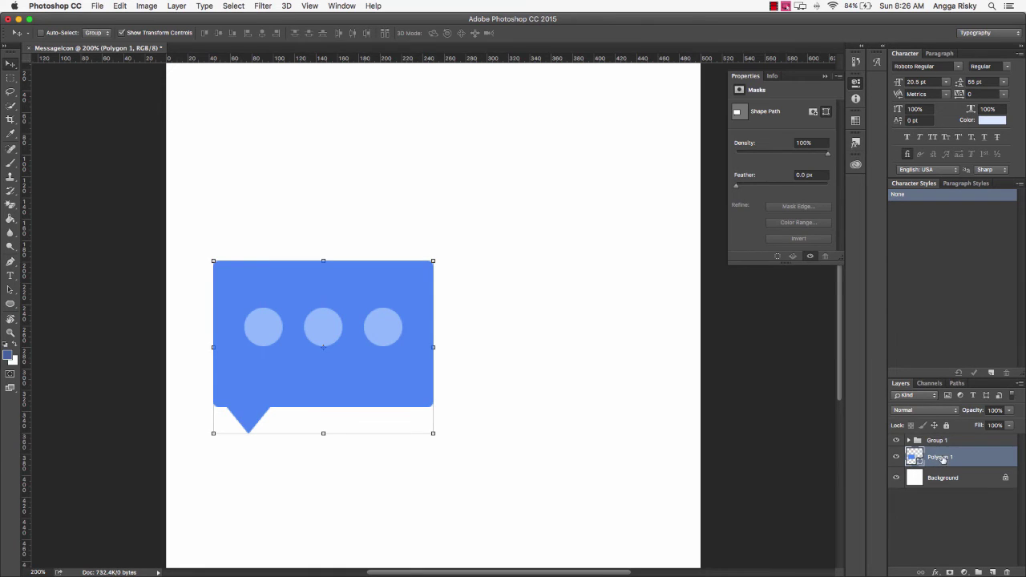
- Rename the merged shape layer 'background' and close the mask properties
double_click(942, 457)
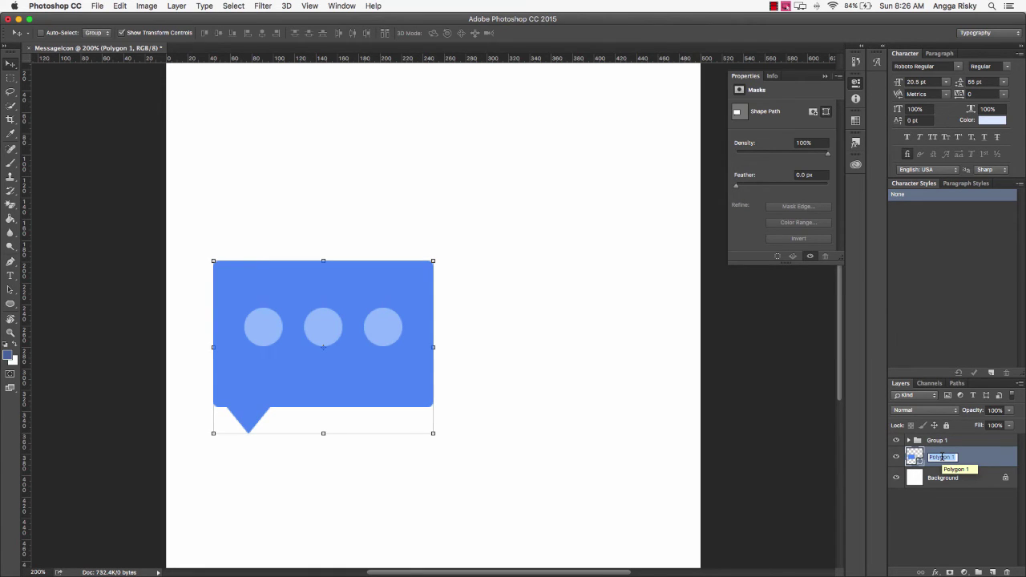
type("bad")
type("und")
key("Return")
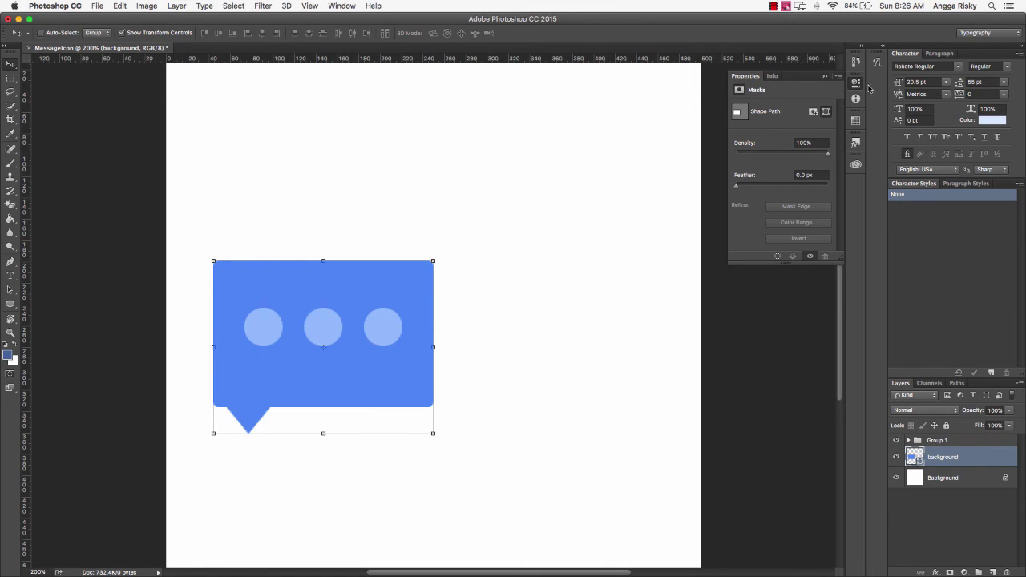
left_click(855, 83)
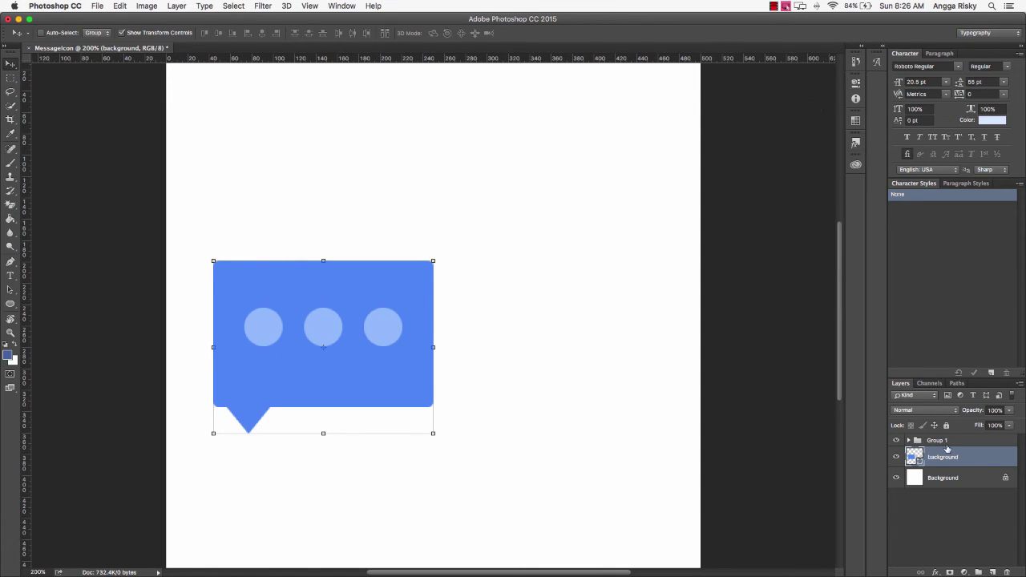
- Rename the dots group to 'Bullets'
double_click(938, 441)
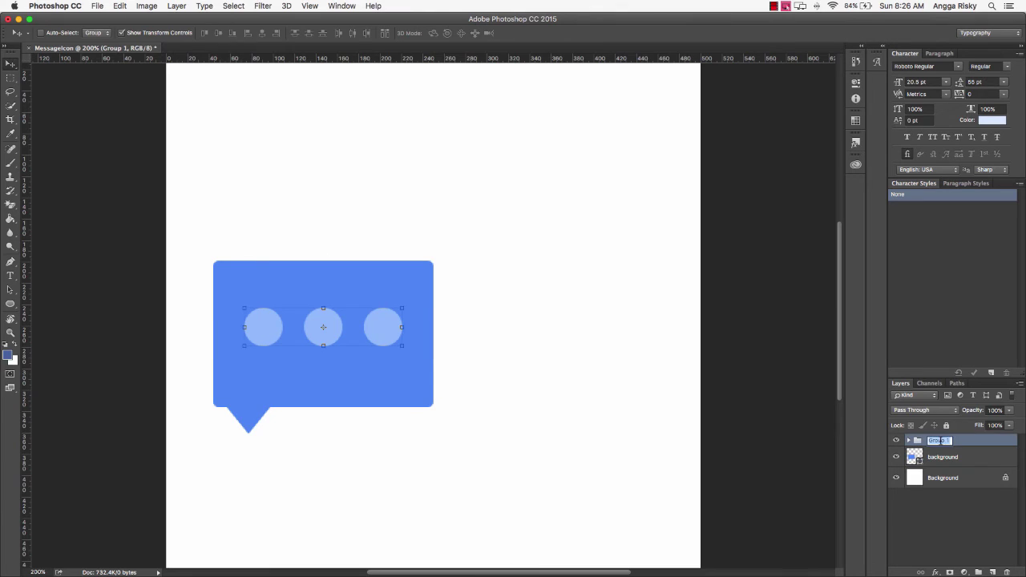
type("Bullets")
key("Return")
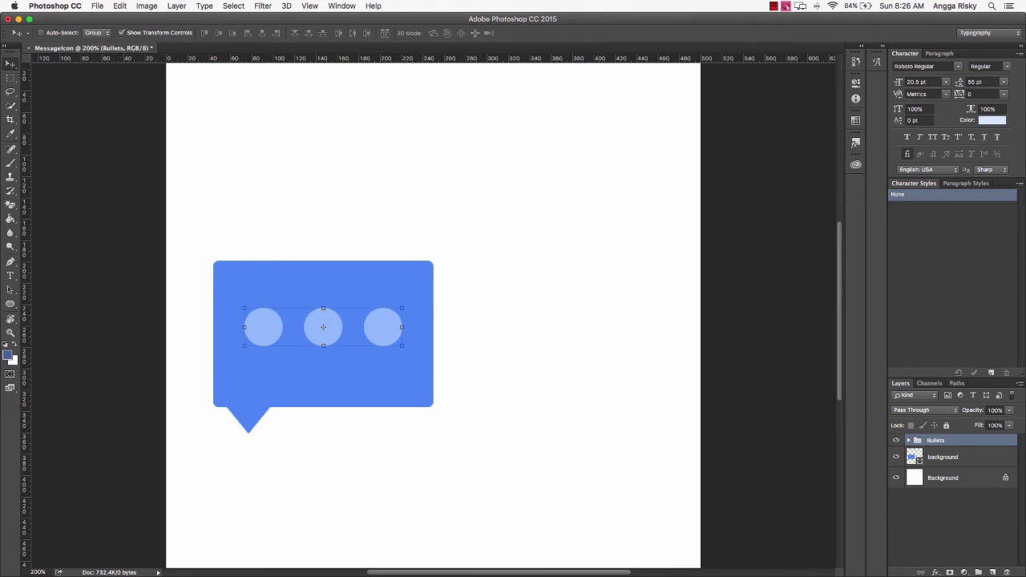
- Group Bullets with the background layer into a group named 'Message Icon Front'
left_click(939, 457, "shift")
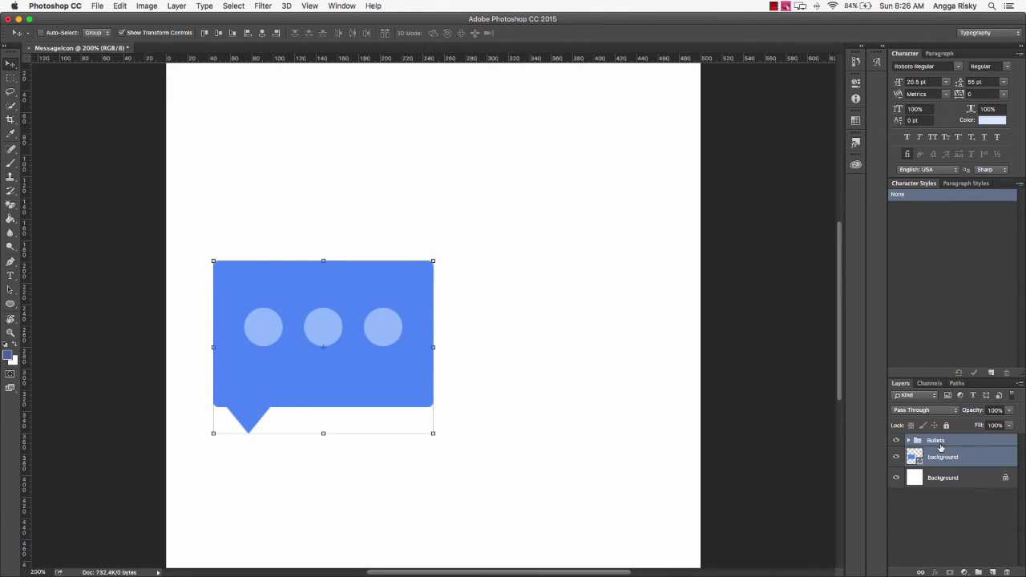
left_click_drag(941, 457, 978, 571)
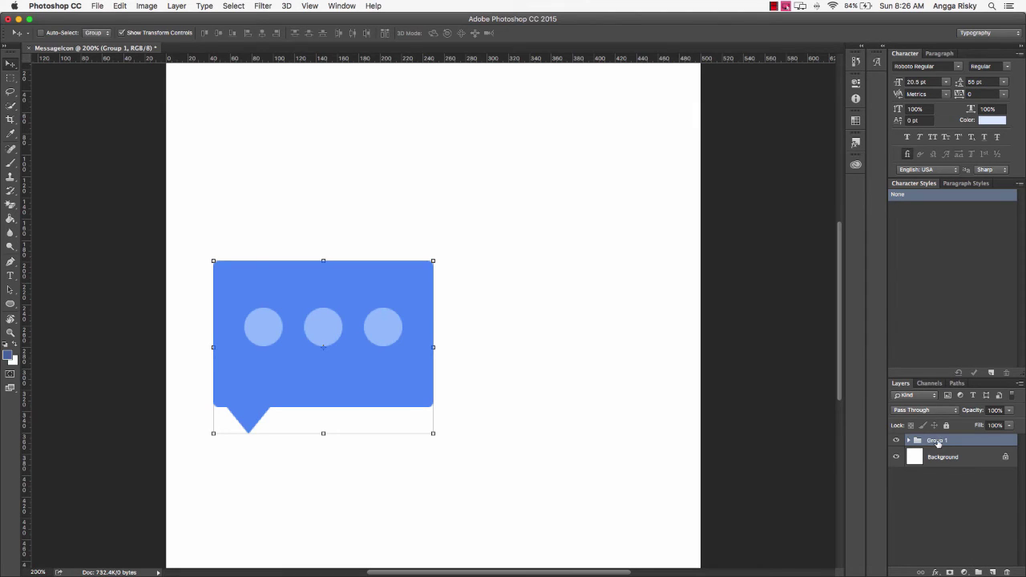
double_click(938, 440)
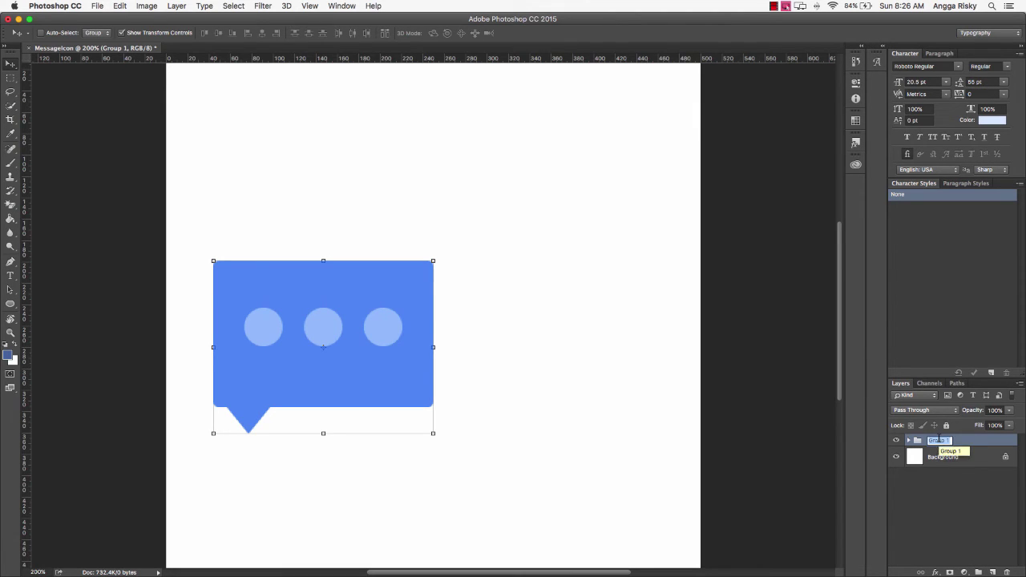
type("Message Icon F")
type("ront")
key("Return")
- Duplicate the Message Icon Front group as 'Message Icon Back'
right_click(939, 443)
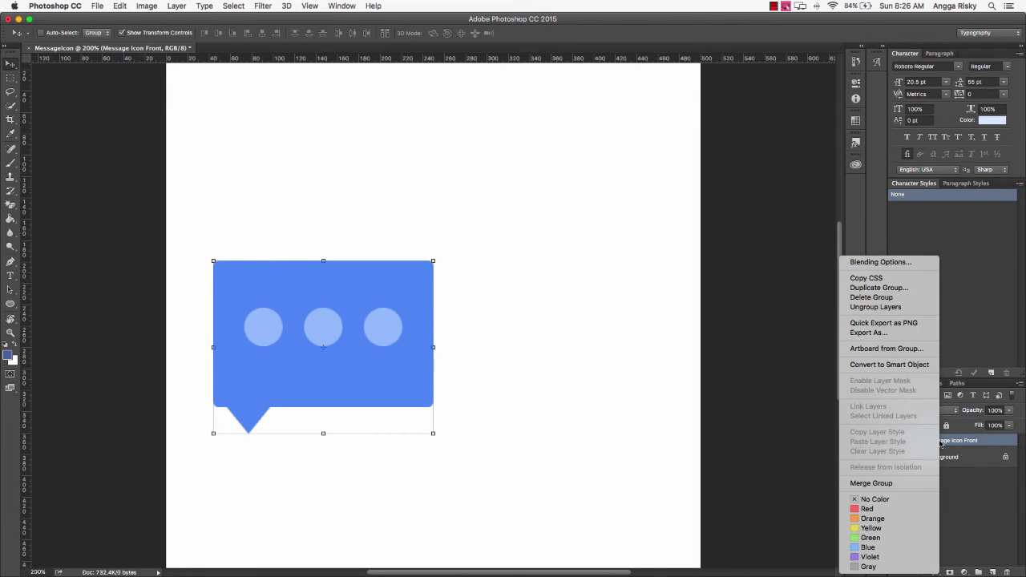
left_click(889, 287)
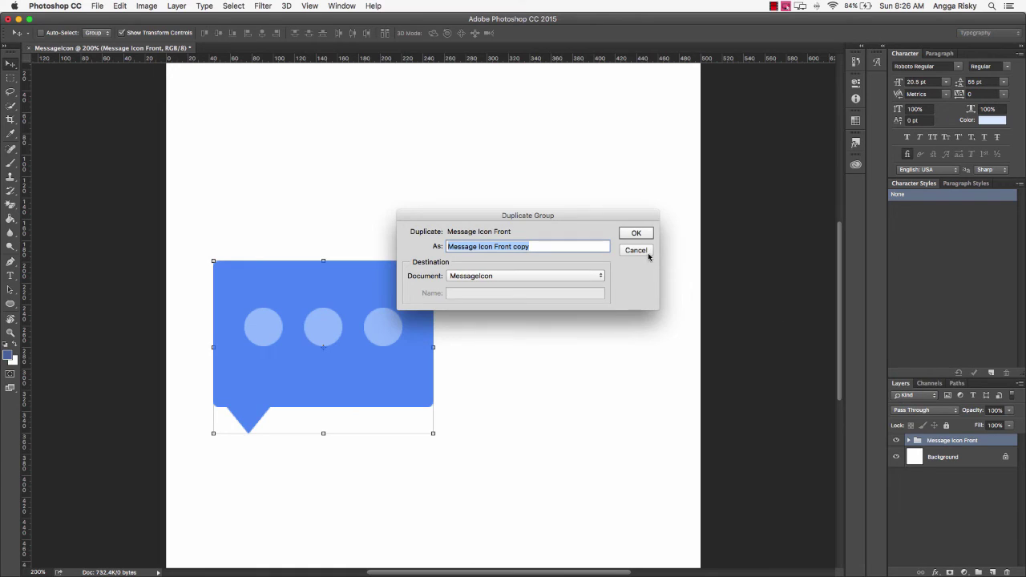
left_click(543, 247)
double_click(530, 246)
left_click_drag(530, 247, 495, 247)
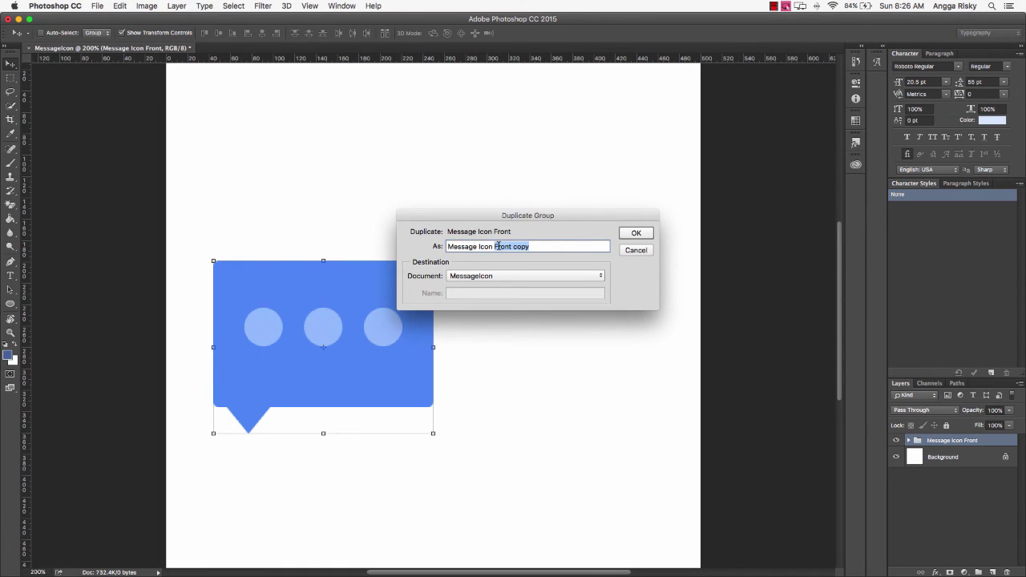
type("Back")
key("Return")
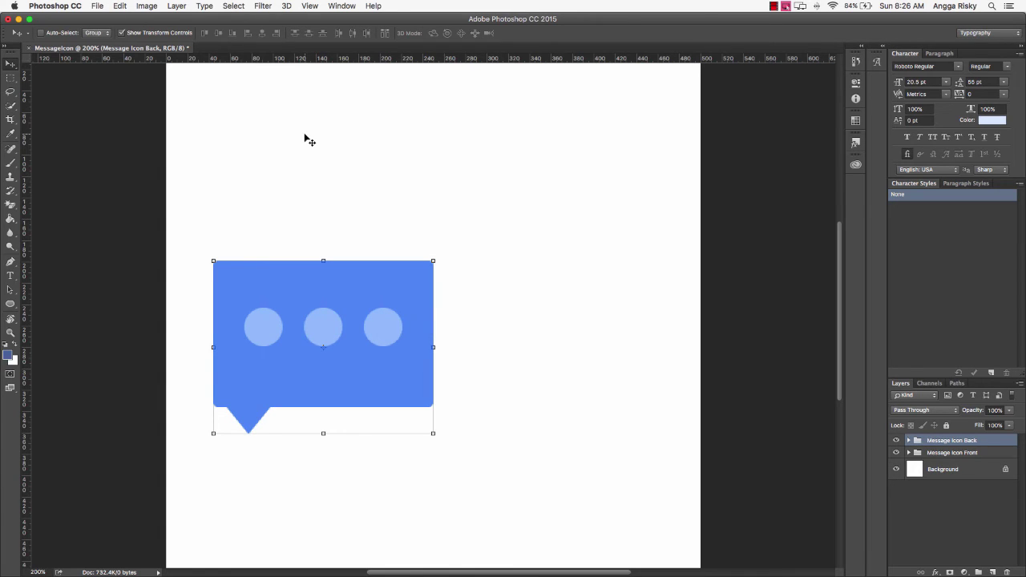
- Rotate Message Icon Back 180°, place it below the front group, and offset it up-right
left_click(131, 34)
mouse_move(438, 435)
left_mouse_down()
mouse_move(396, 438)
mouse_move(295, 345)
mouse_move(283, 319)
left_mouse_up()
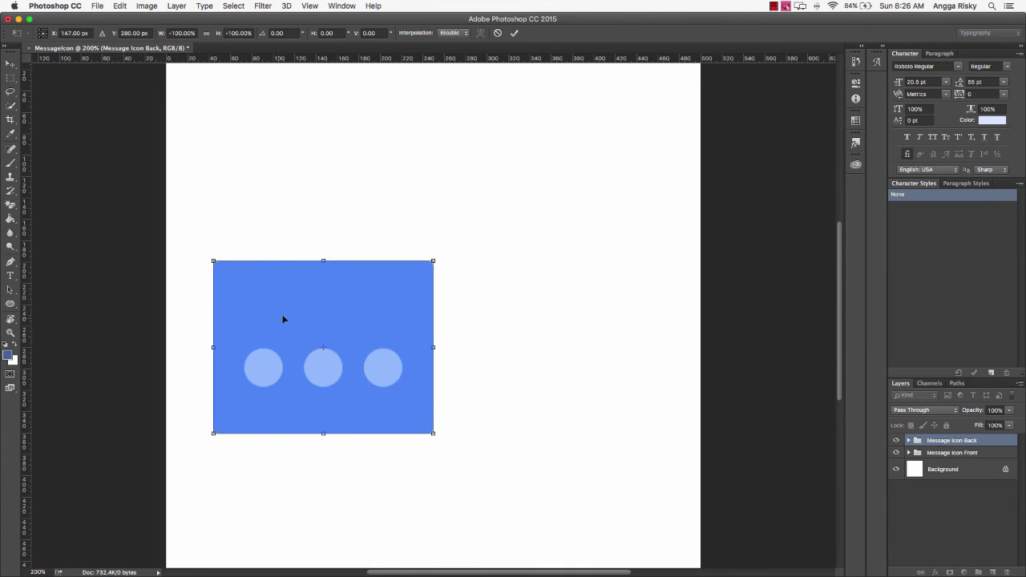
left_click(514, 33)
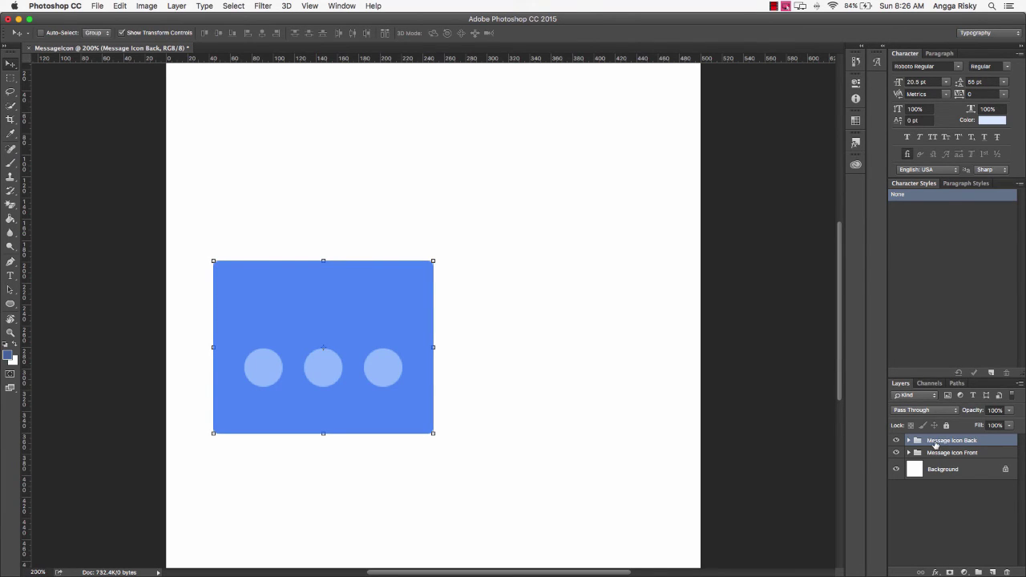
left_click_drag(944, 443, 954, 458)
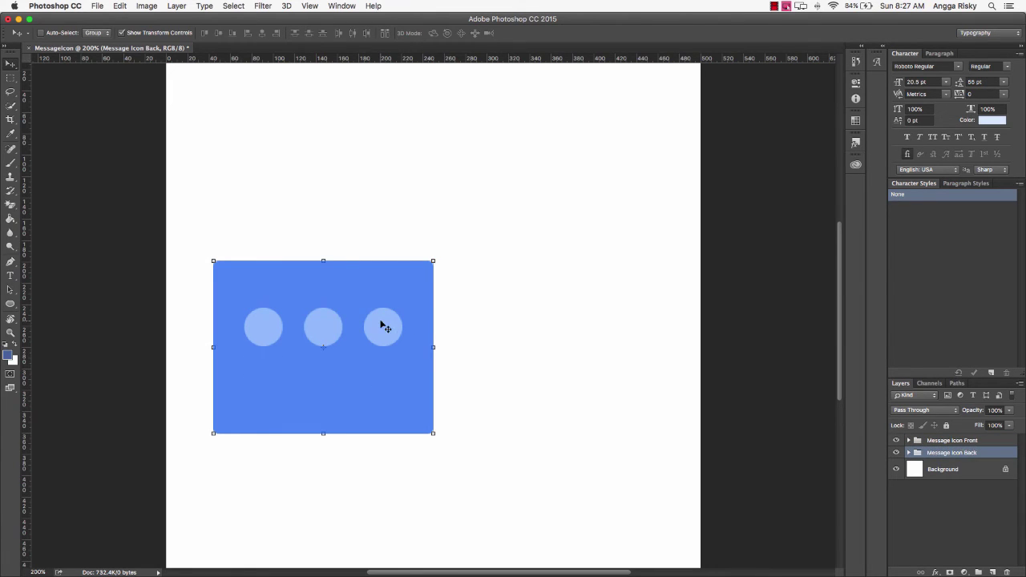
left_click_drag(384, 326, 408, 278)
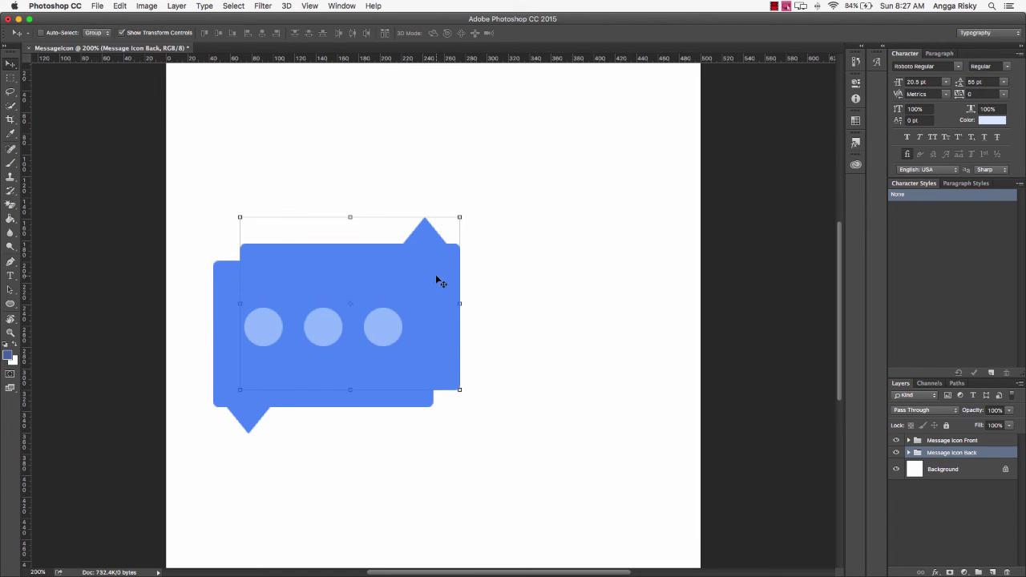
- Give the back group's bubble shape layer a #4879cb Color Overlay
left_click(908, 452)
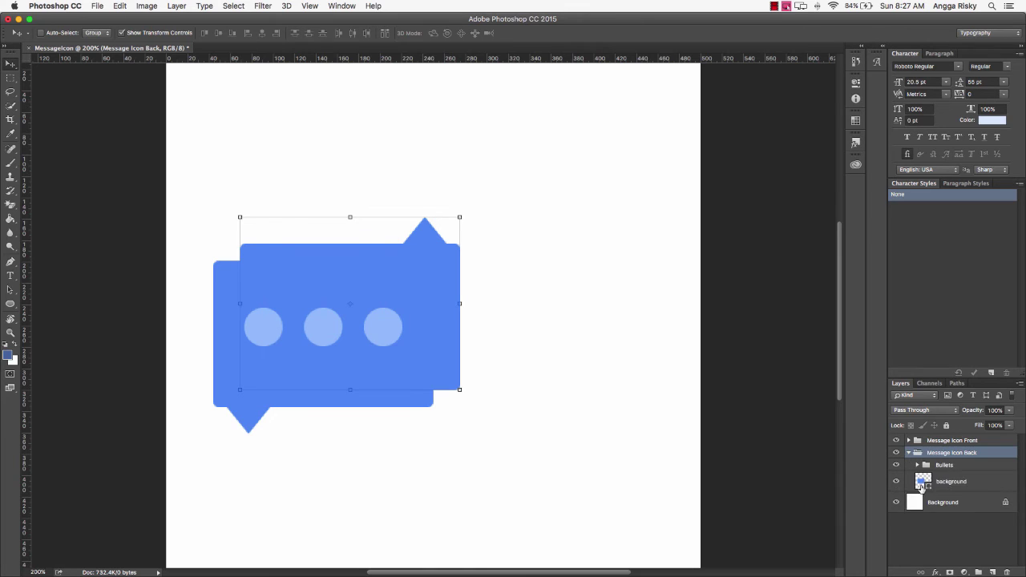
left_click(941, 484)
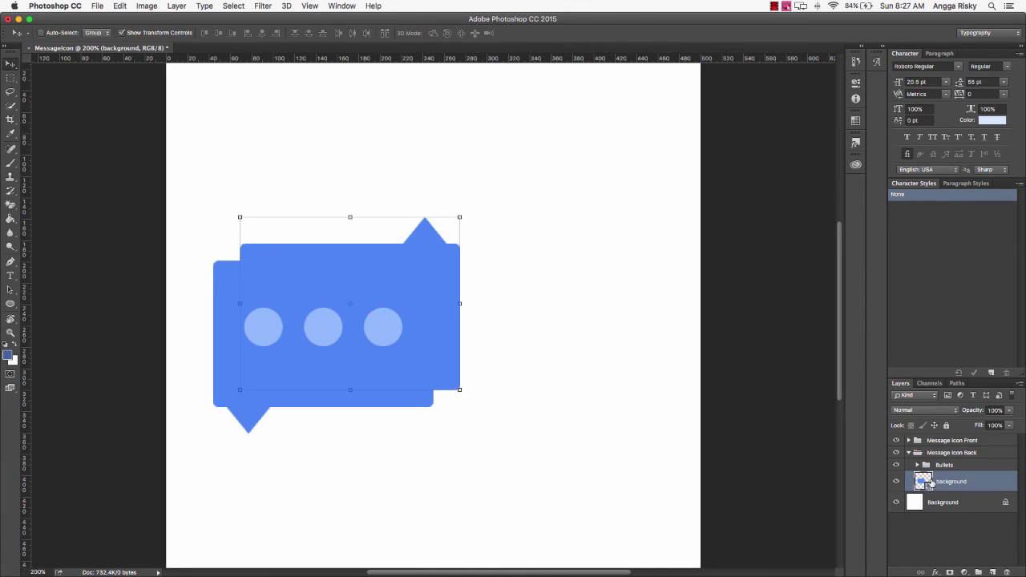
left_click(936, 572)
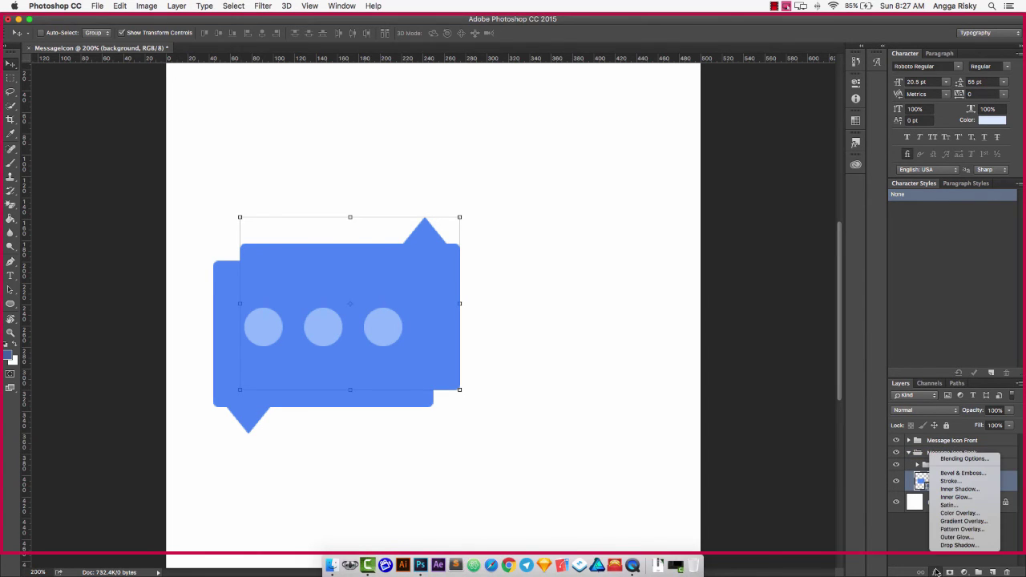
left_click(964, 513)
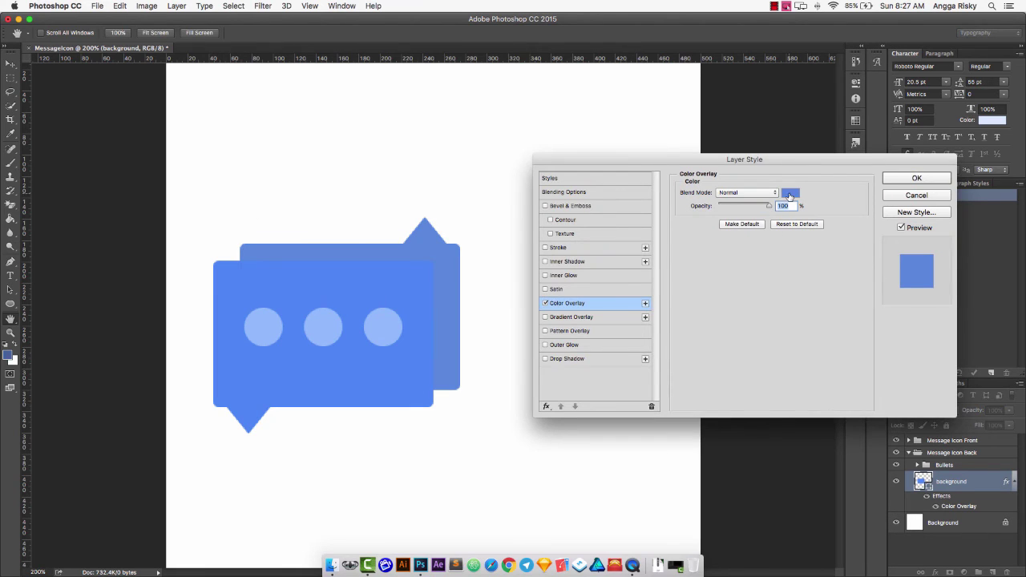
left_click(790, 194)
left_click(407, 279)
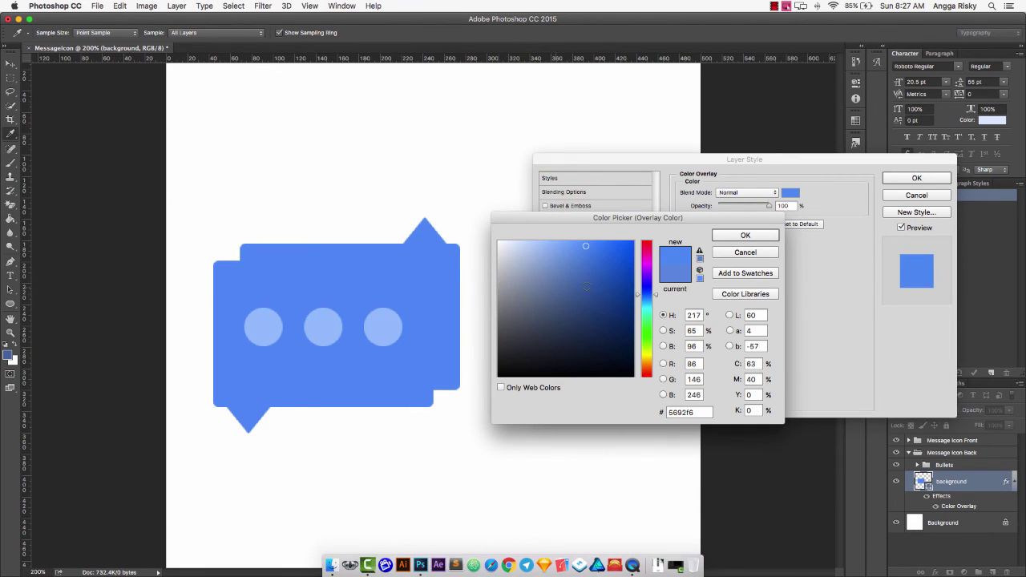
left_click(585, 268)
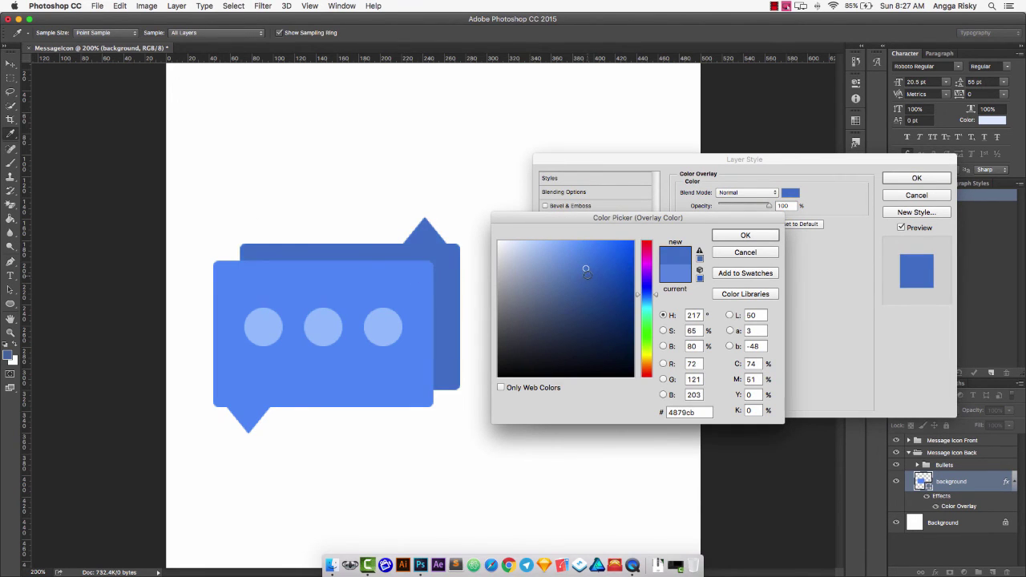
left_click_drag(702, 414, 672, 417)
left_click(761, 238)
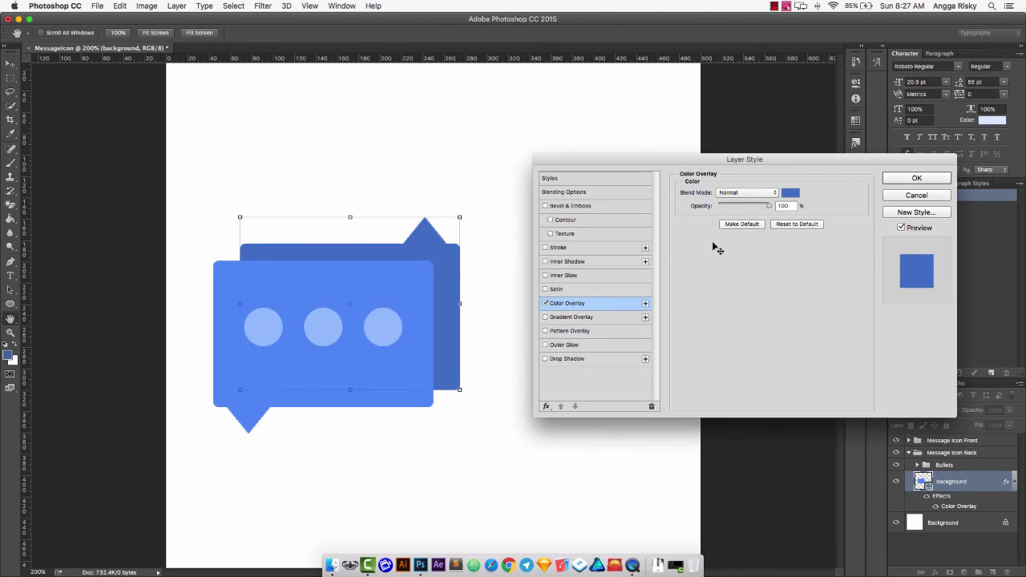
key("Return")
- Group the front and back bubble groups into a group named 'Global Message Icon'
left_click(910, 454)
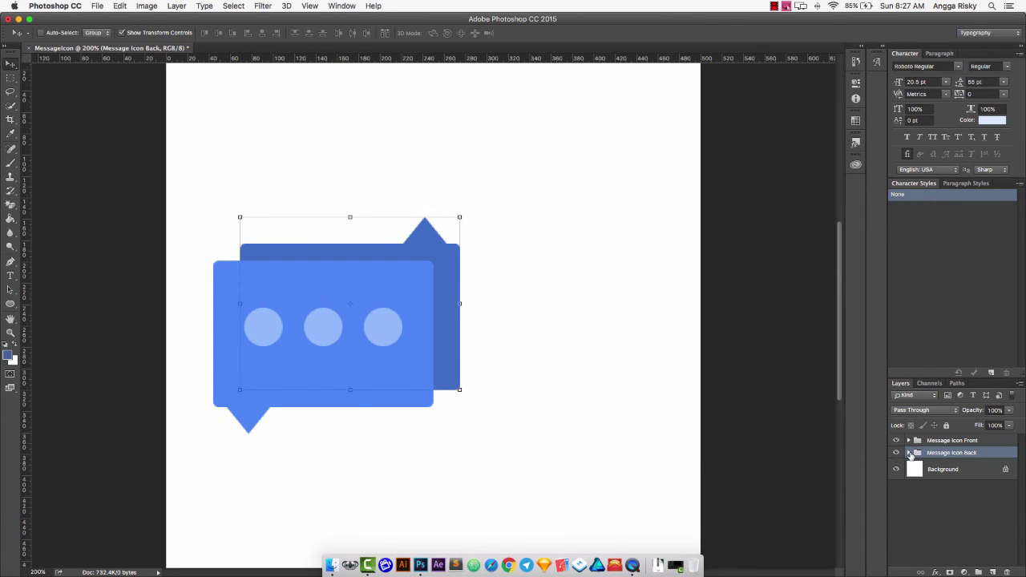
left_click(944, 440, "shift")
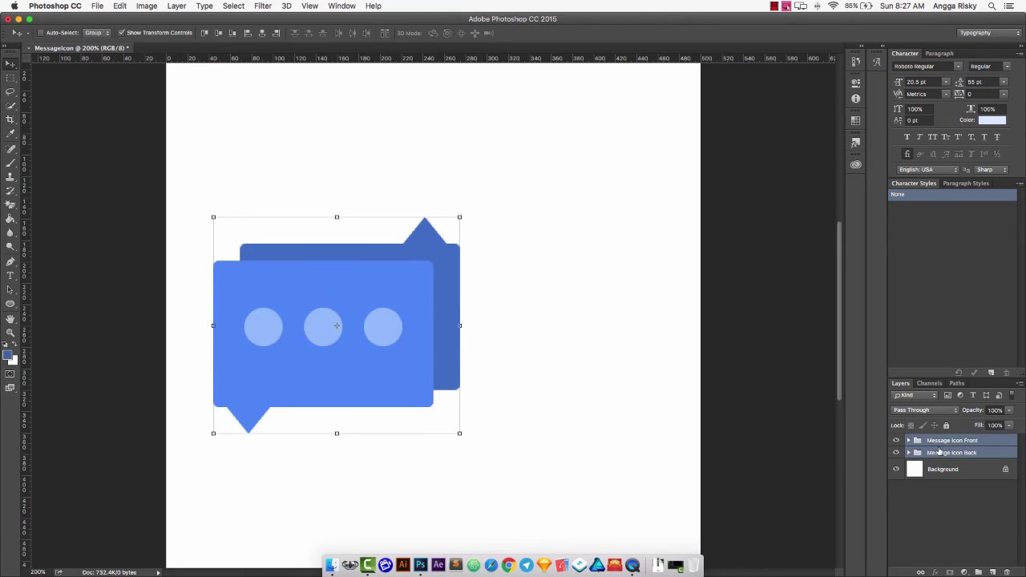
left_click(978, 572)
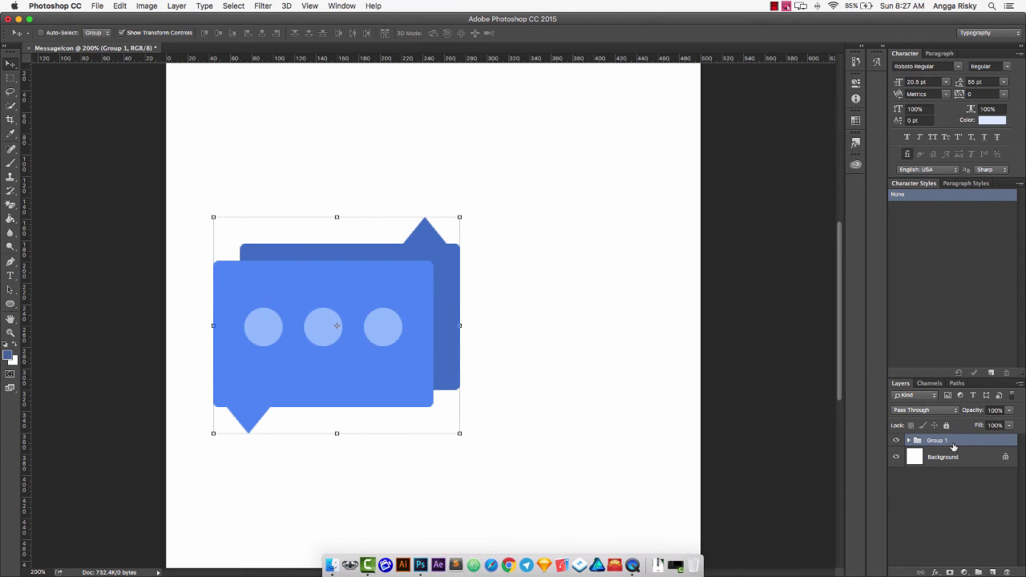
double_click(952, 446)
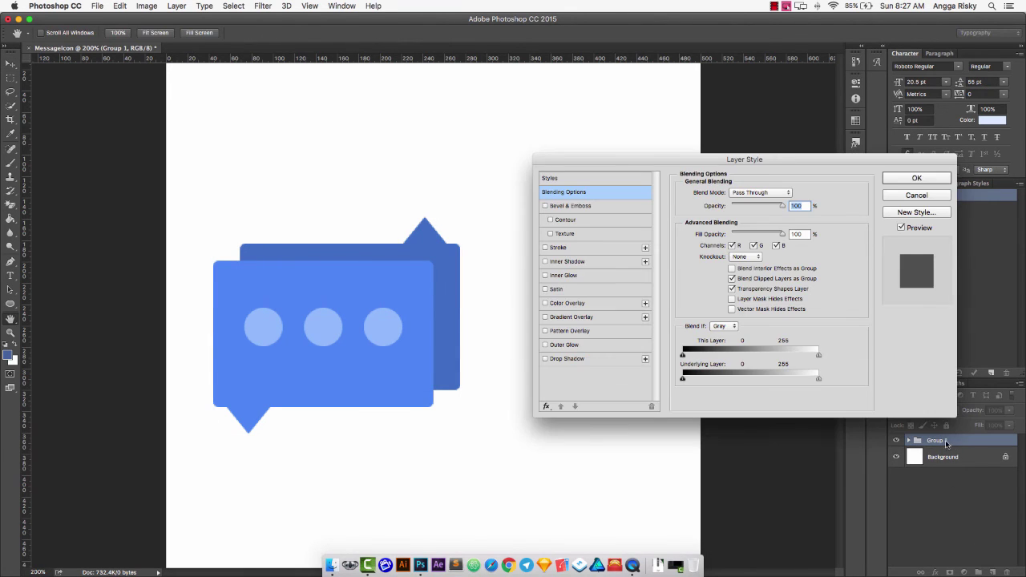
key("Escape")
double_click(936, 441)
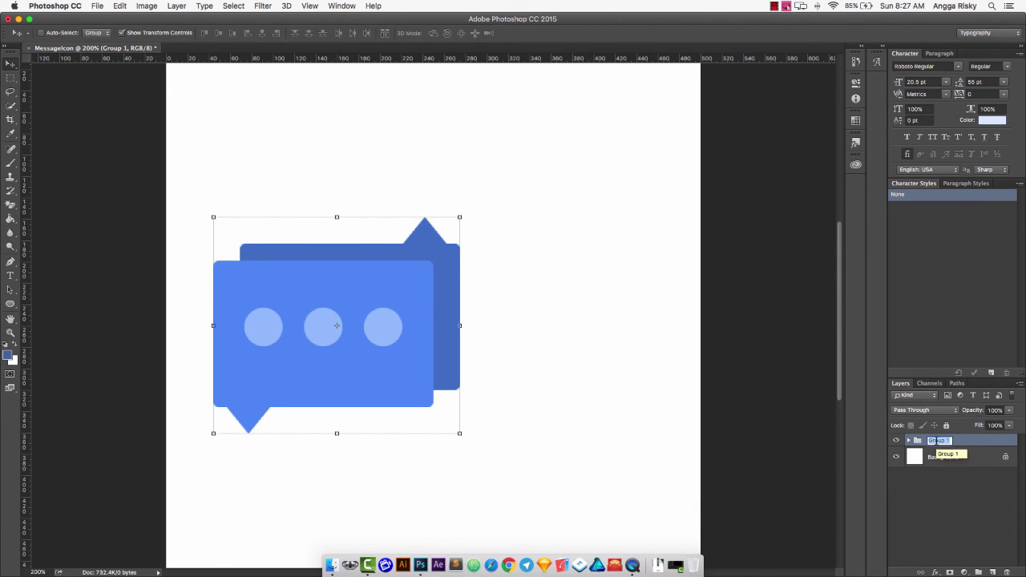
type("Global Mes")
type("sage Icon")
key("Return")
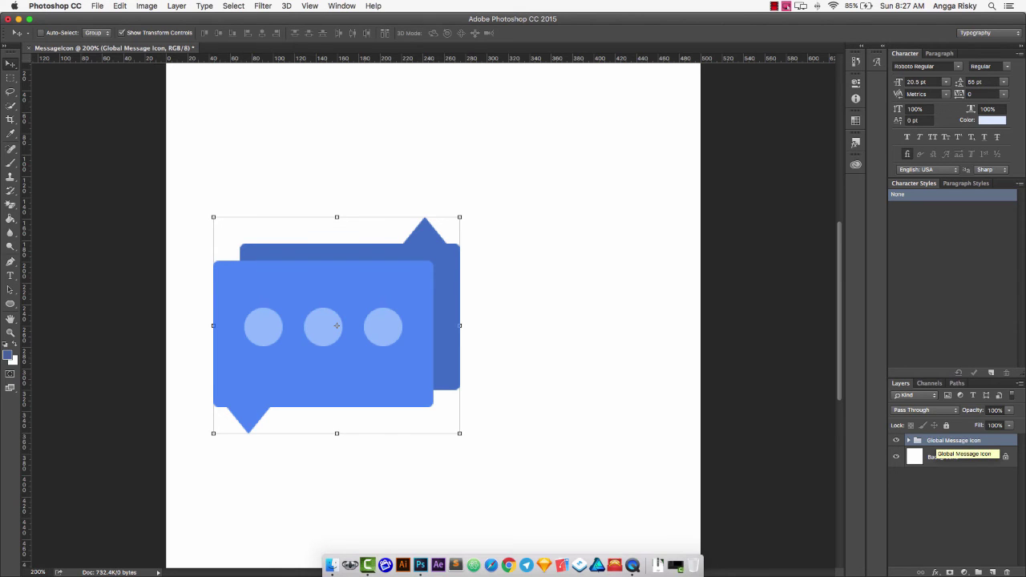
- Center the Global Message Icon group horizontally and vertically on the canvas
left_click(940, 456, "shift")
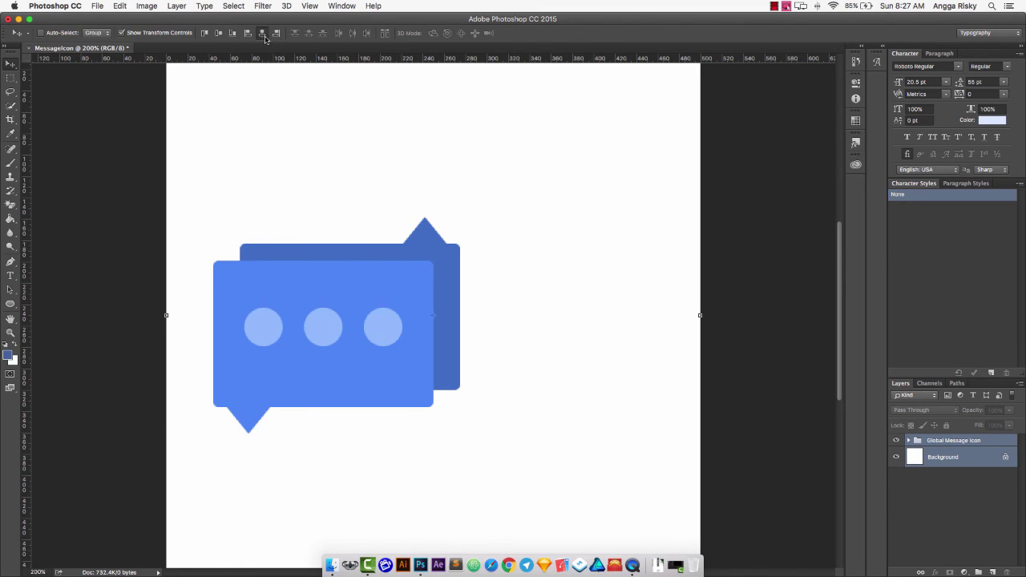
left_click(261, 33)
left_click(218, 34)
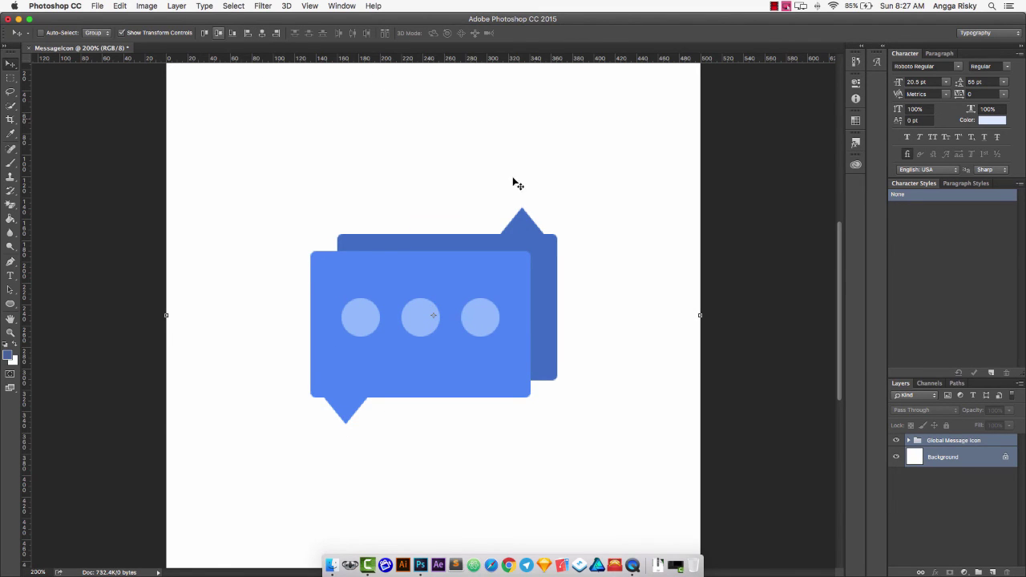
key("super+minus")
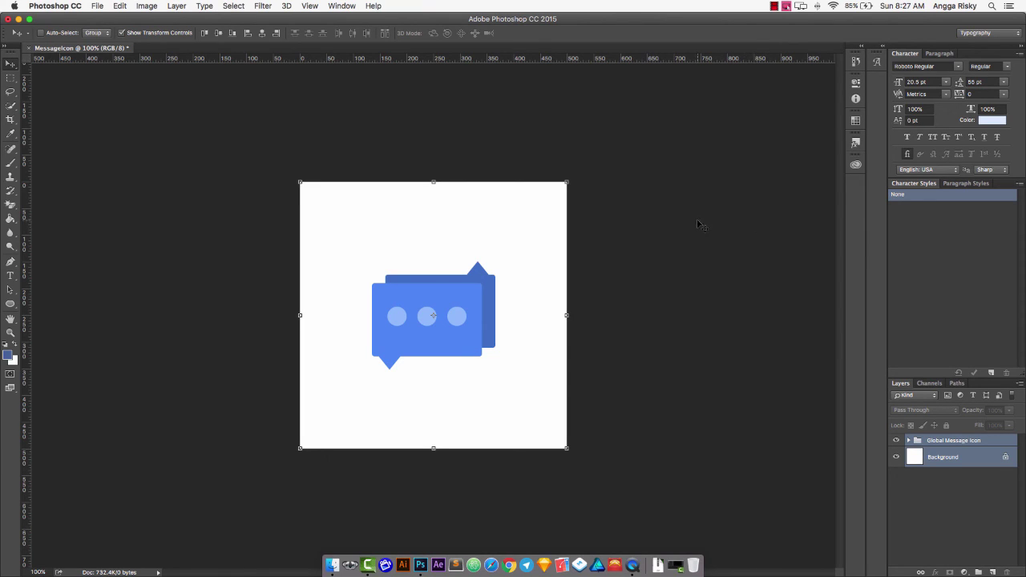
left_click(968, 455)
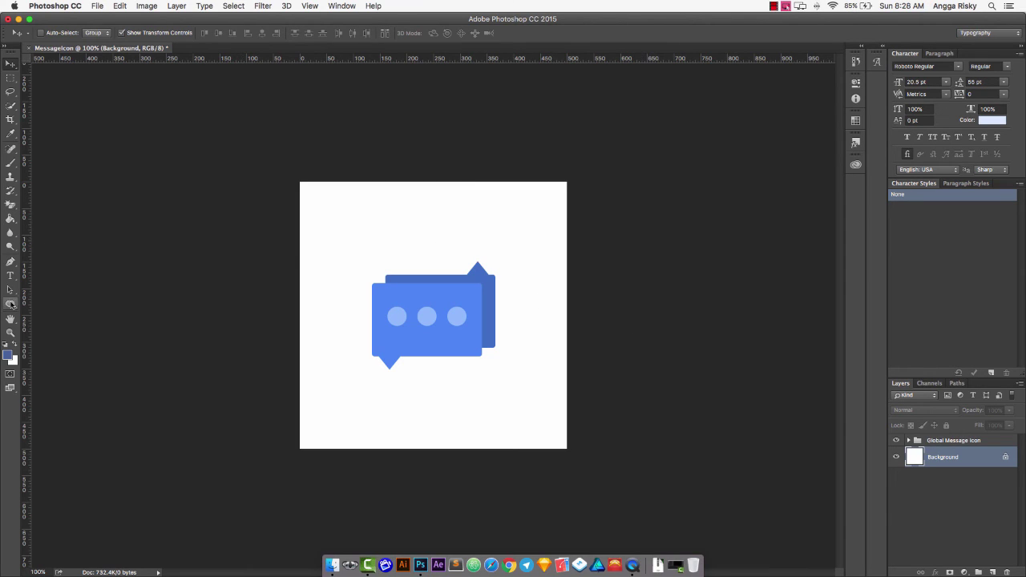
- Draw a 500 x 500 px rectangle covering the canvas
left_click_drag(10, 304, 57, 304)
left_click(58, 304)
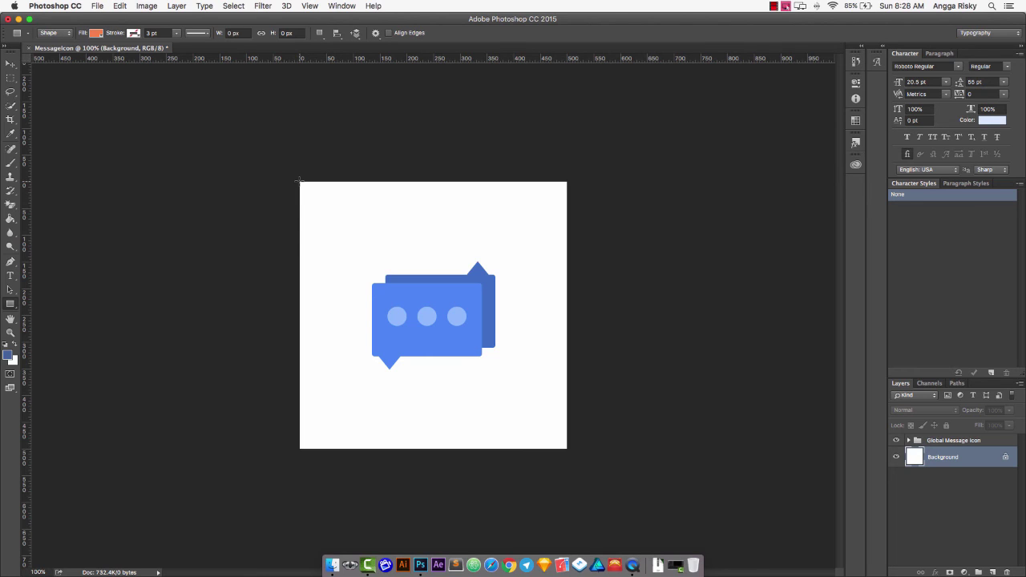
left_click_drag(300, 181, 566, 449)
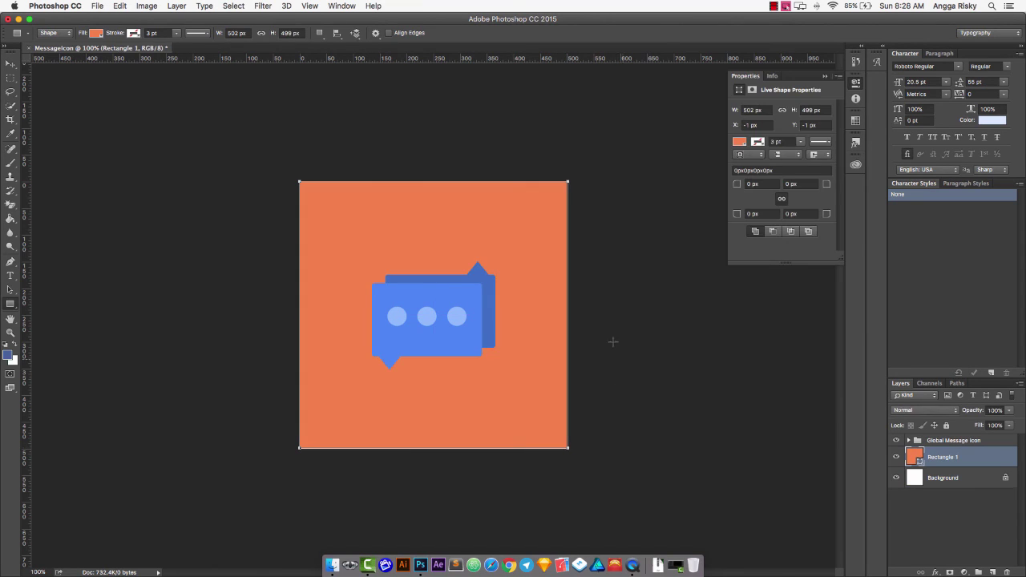
left_click(767, 110)
type("500")
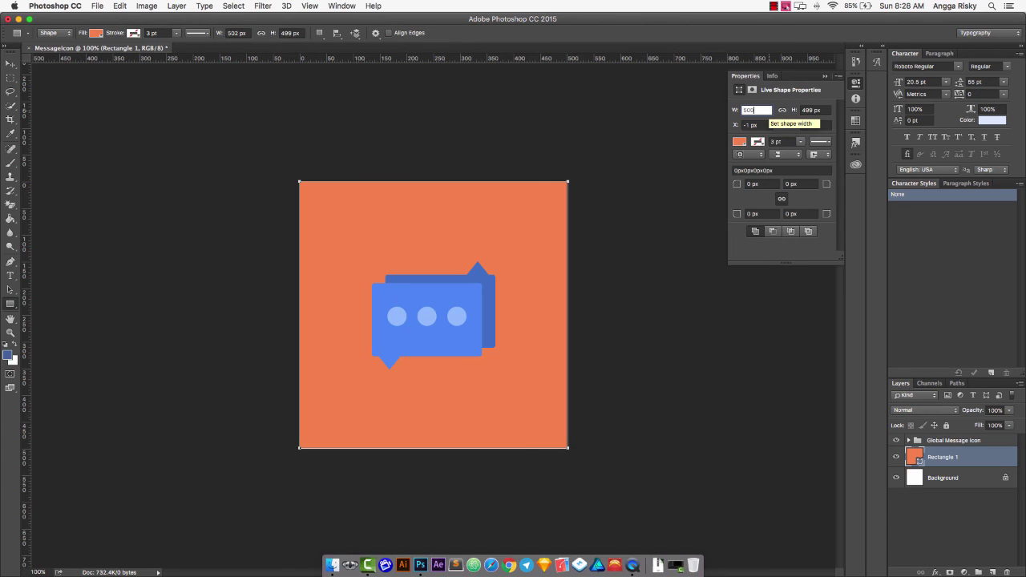
key("Tab")
type("500")
key("Return")
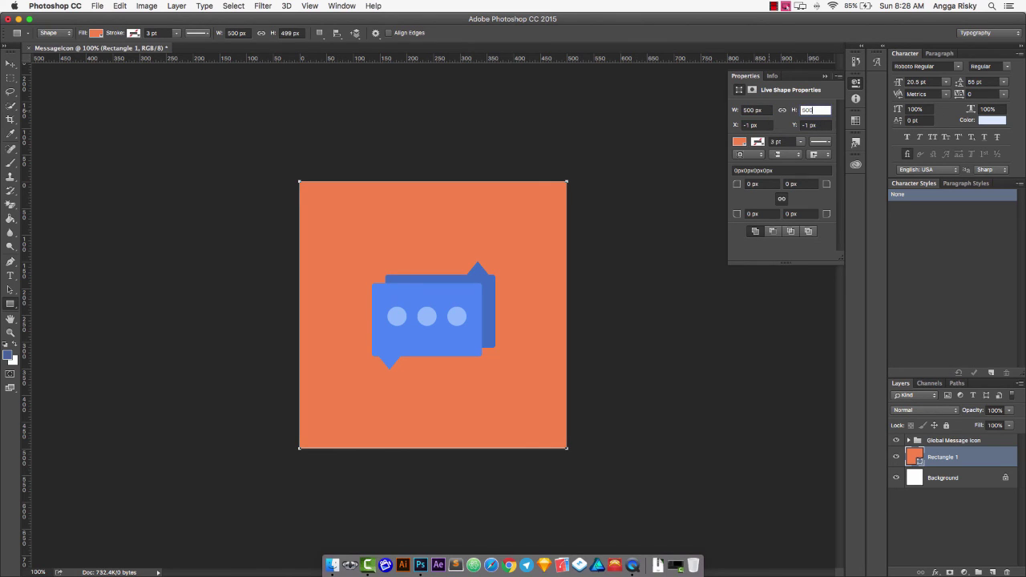
- Set the rectangle's fill to light blue d0e2ff
left_click(739, 142)
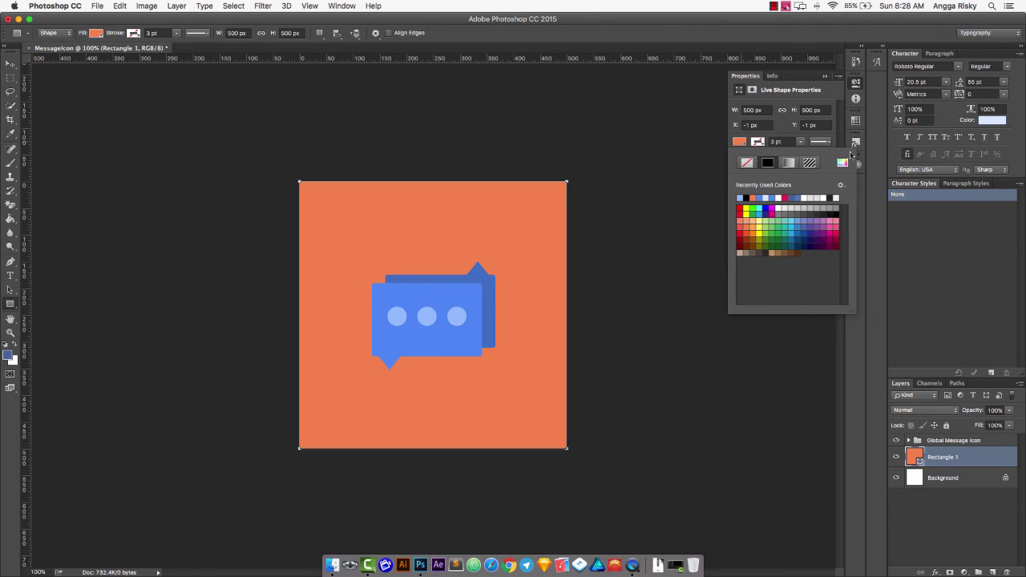
left_click(841, 164)
left_click(451, 284)
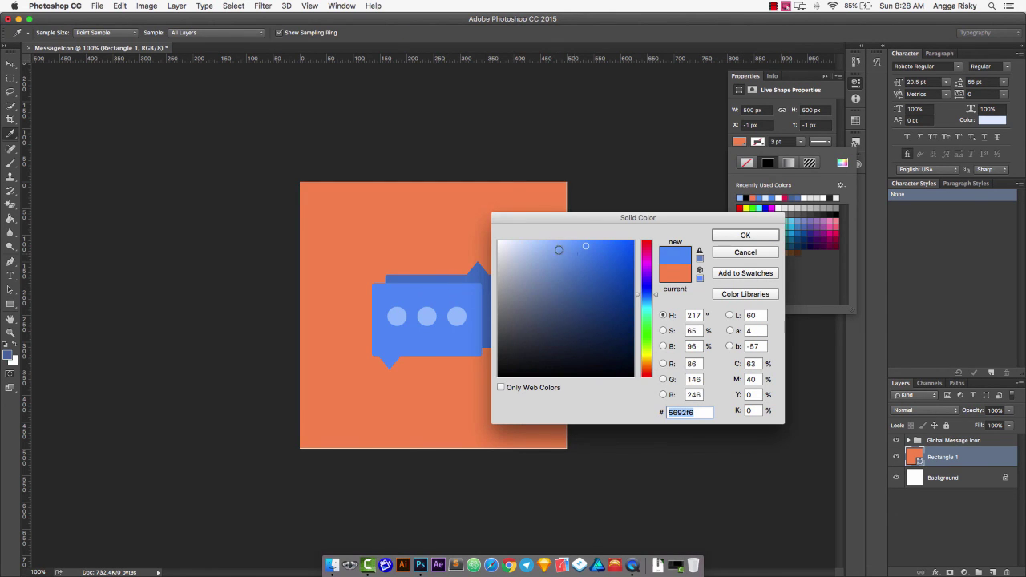
left_click_drag(557, 247, 522, 241)
left_click(736, 237)
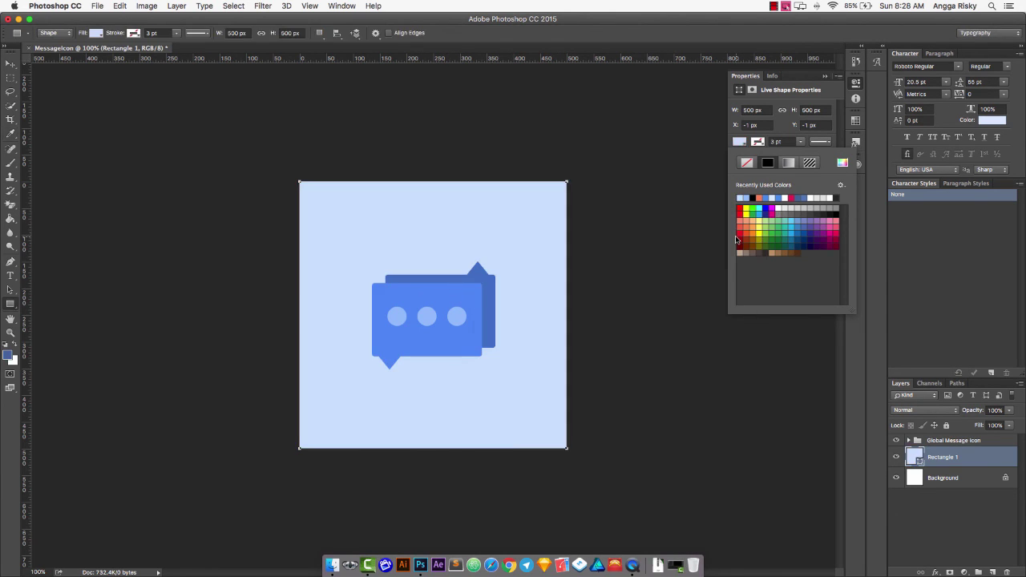
left_click(841, 163)
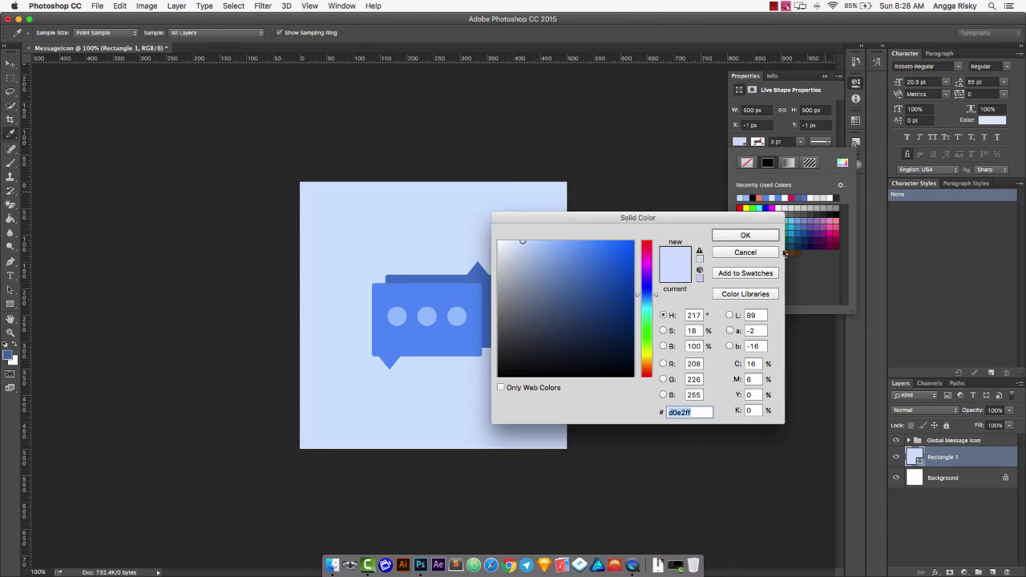
left_click(693, 413)
left_click(739, 239)
left_click(854, 84)
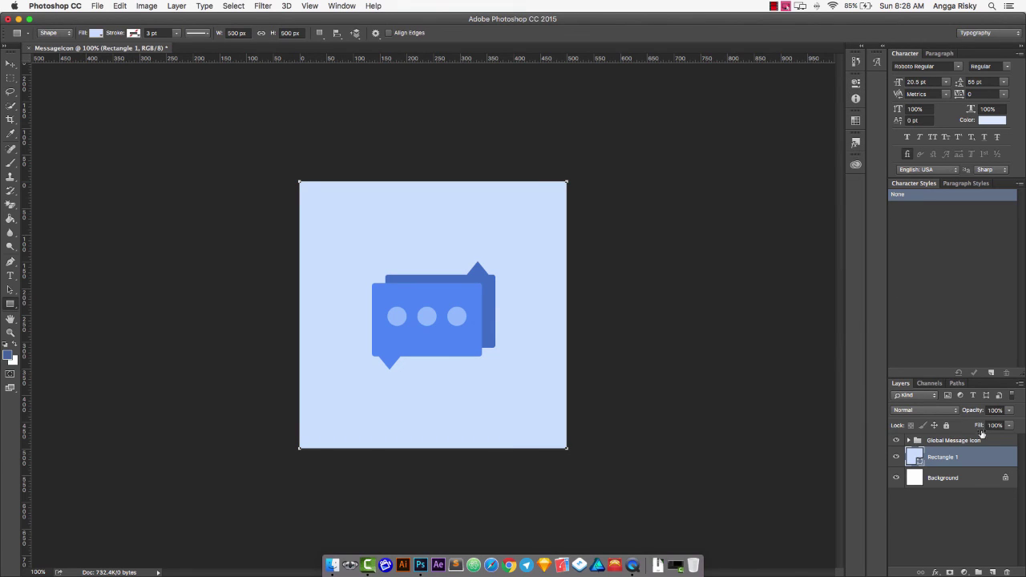
- Rename the rectangle layer to 'BG'
left_click(955, 476)
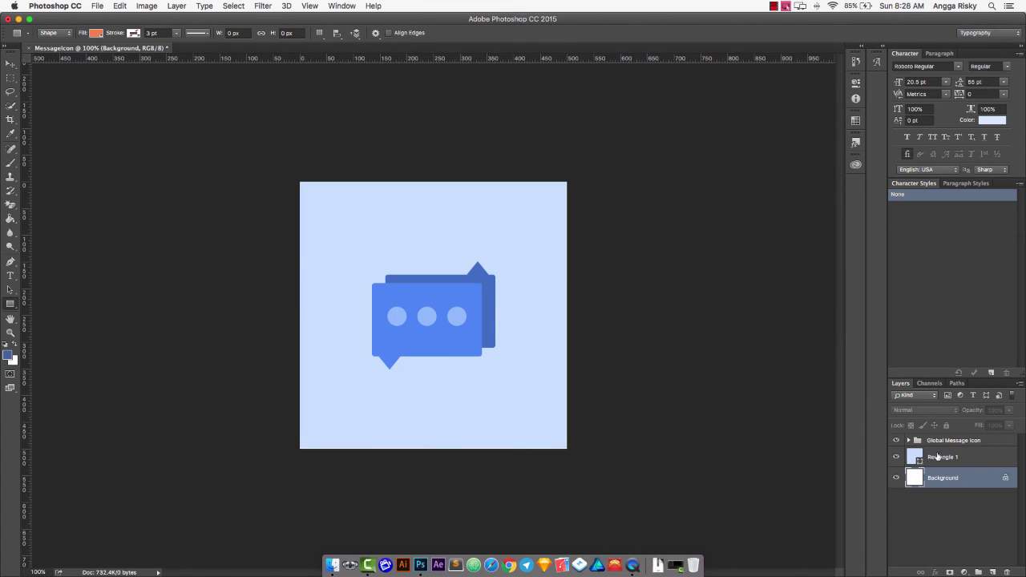
double_click(937, 457)
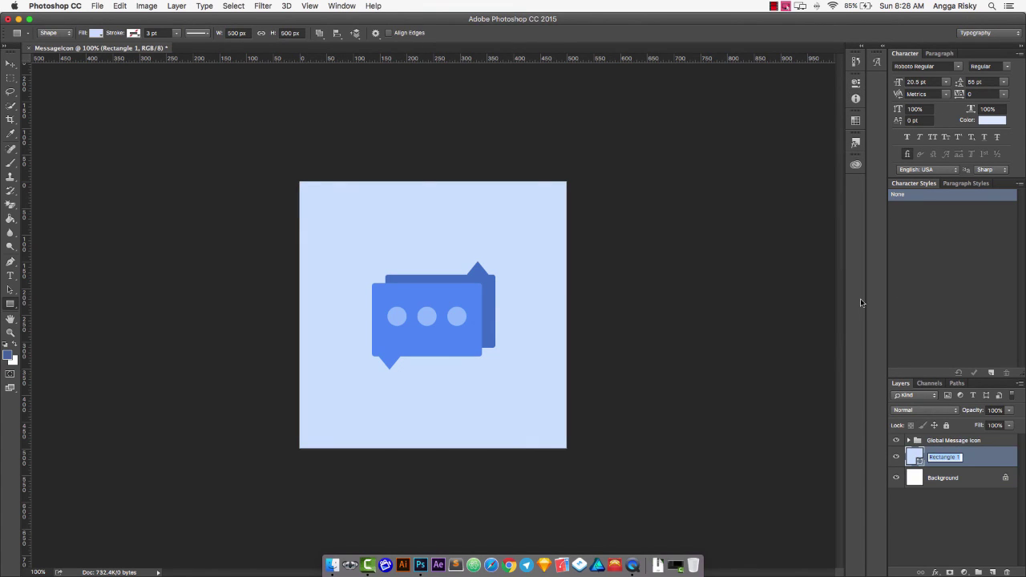
type("BG")
key("Return")
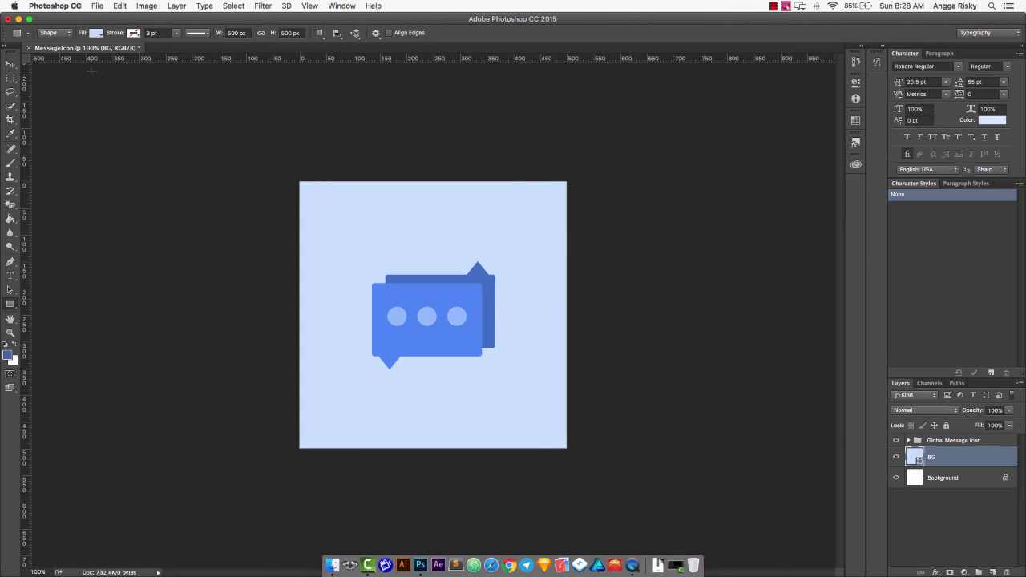
left_click(10, 64)
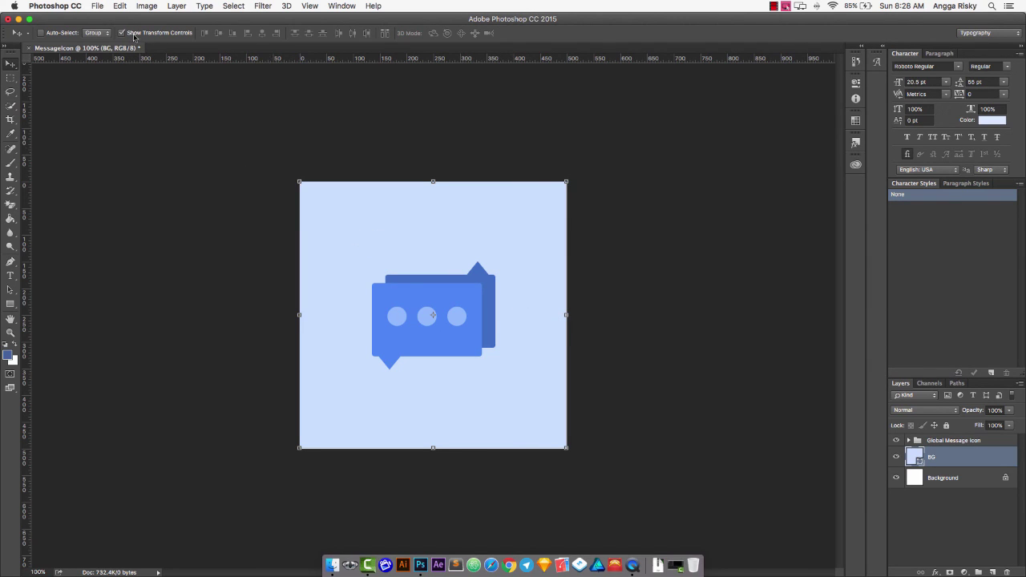
- Save the document as MessageIcon.psd with Maximize Compatibility enabled
left_click(97, 5)
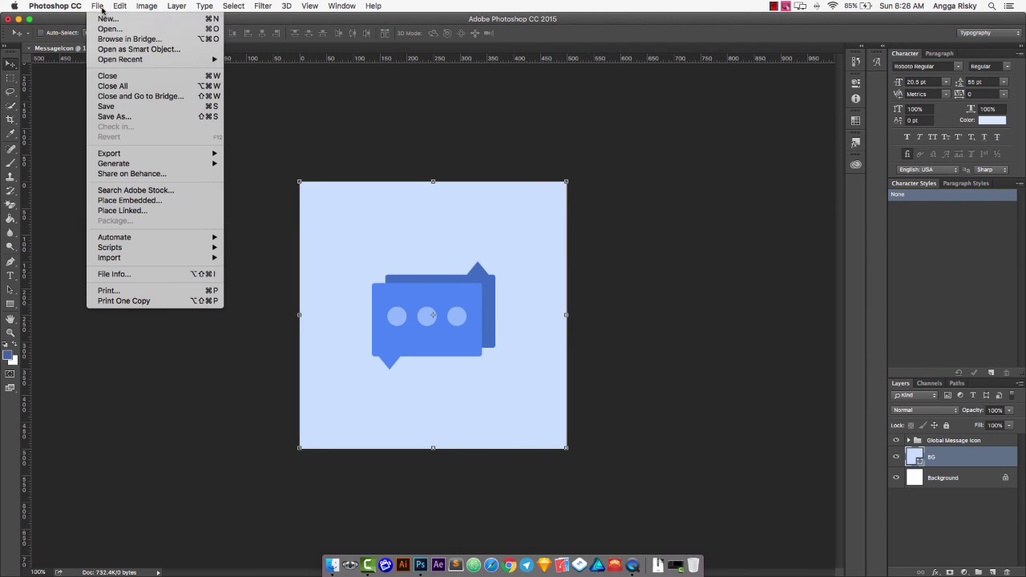
left_click(108, 118)
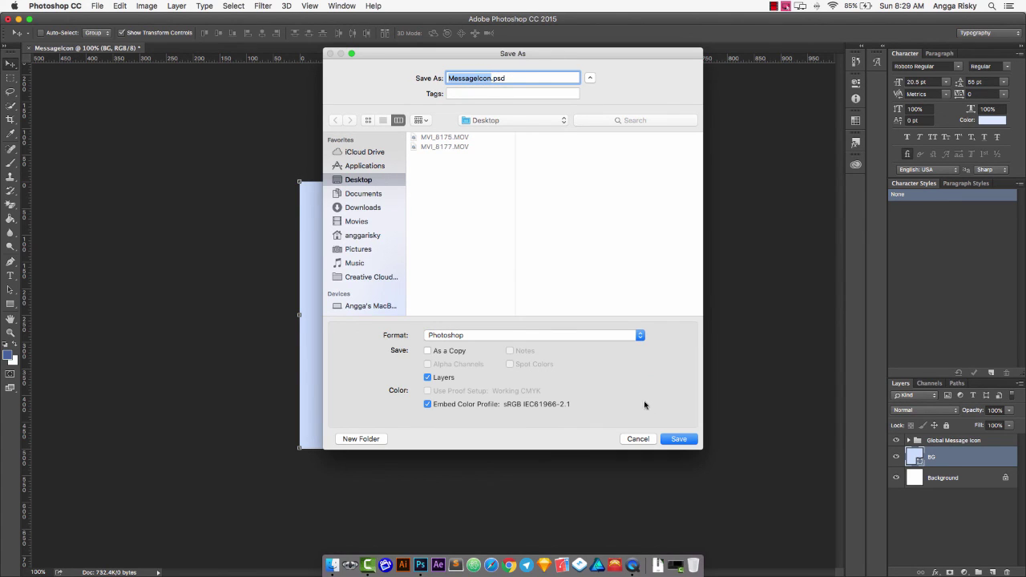
left_click(673, 439)
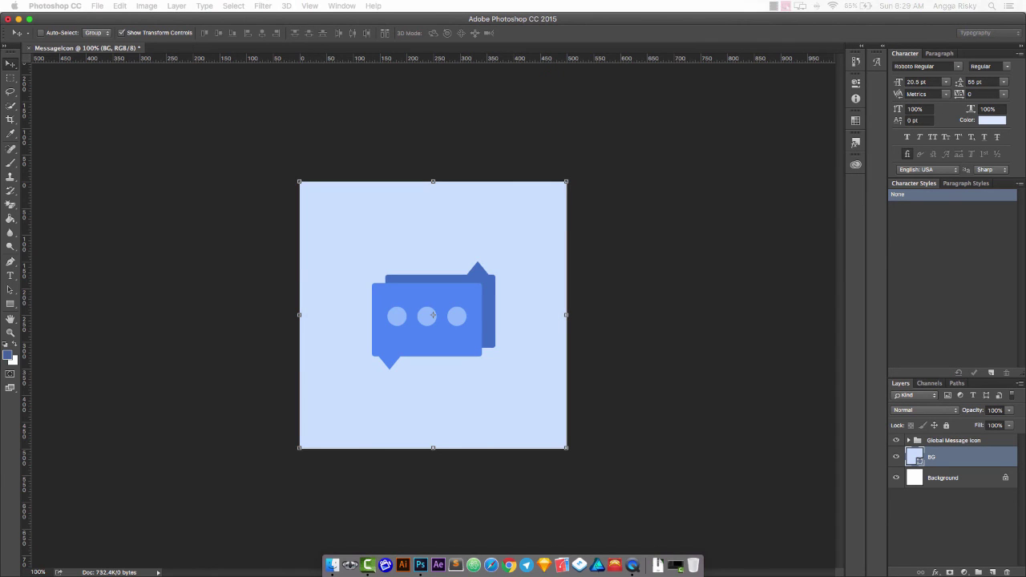
left_click_drag(368, 198, 524, 278)
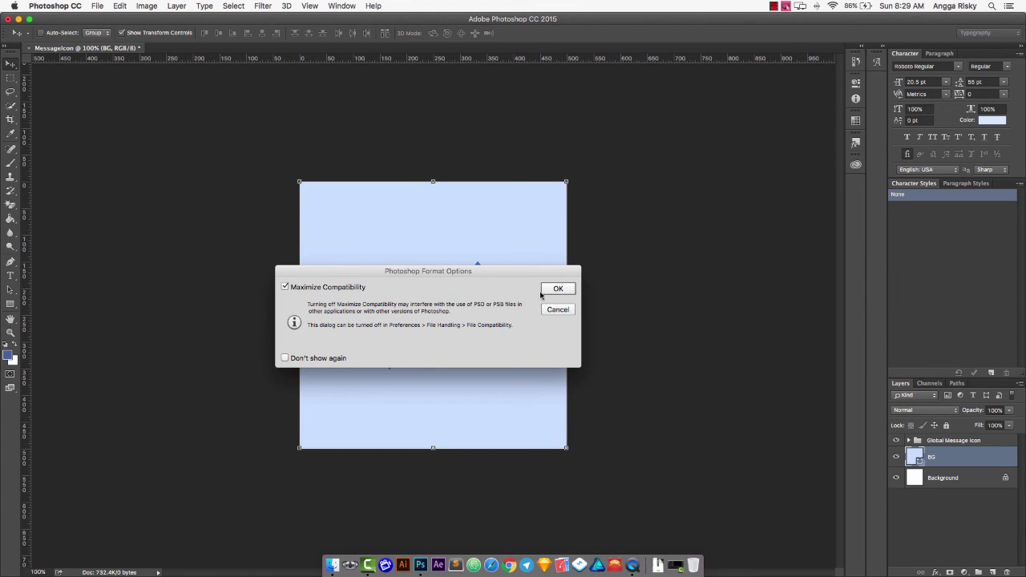
left_click(558, 289)
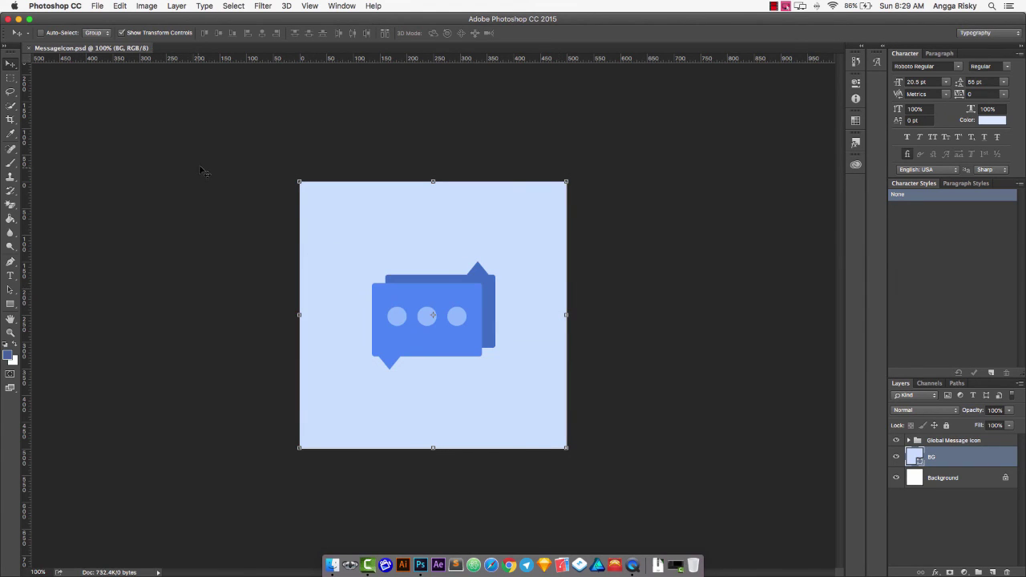